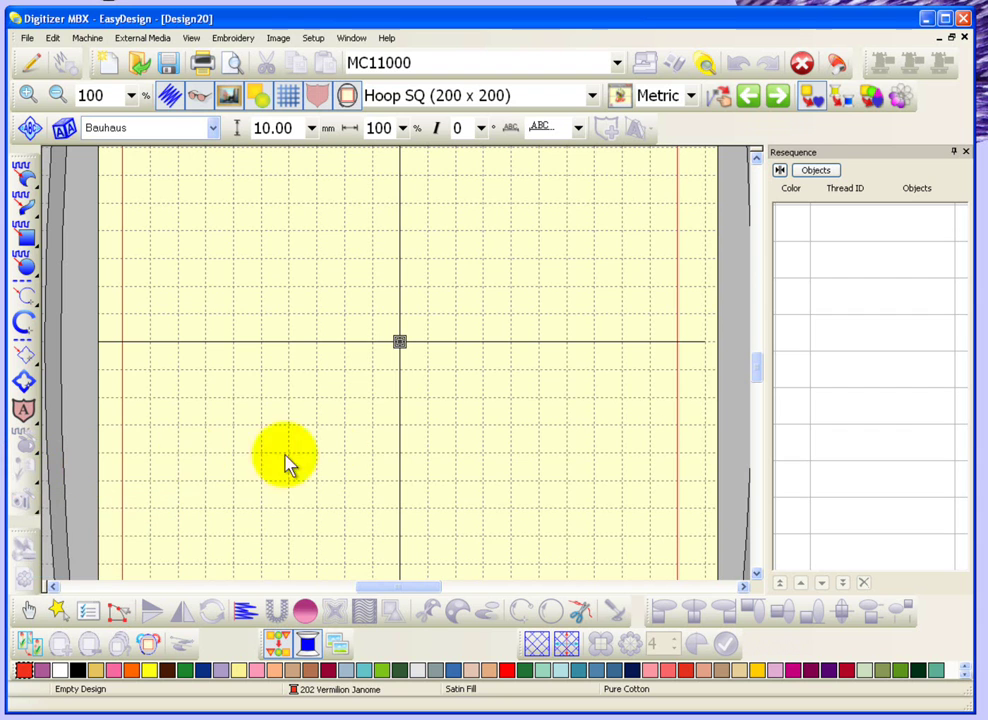
# - Insert the Pieces3 bitmap from the Embroidery Album folder into the empty design
pyautogui.click(279, 40)
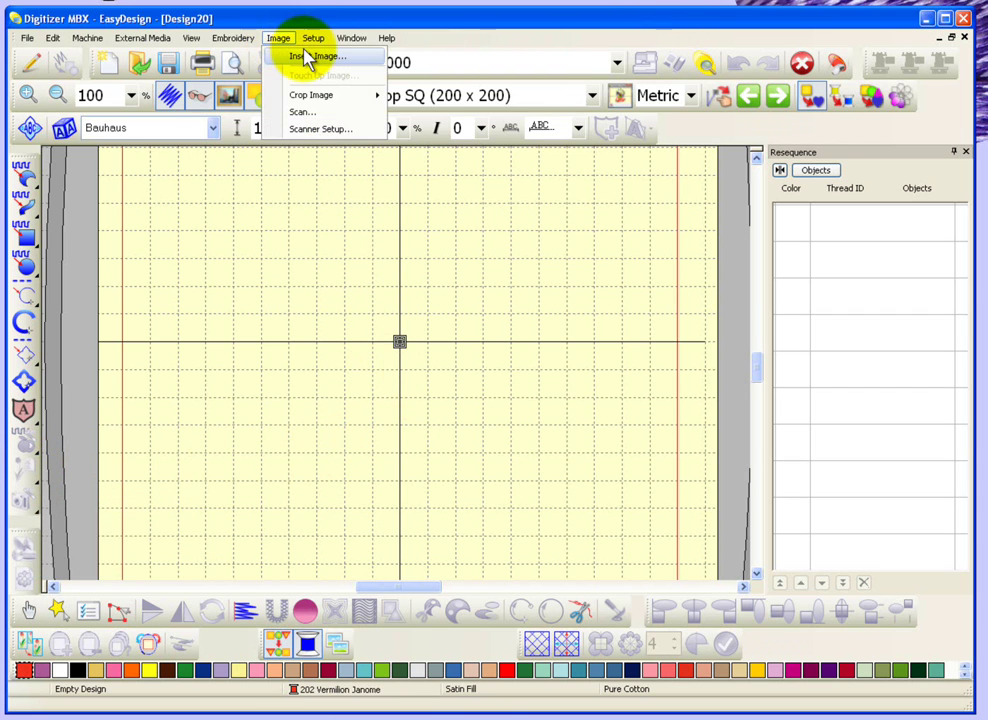
pyautogui.click(303, 55)
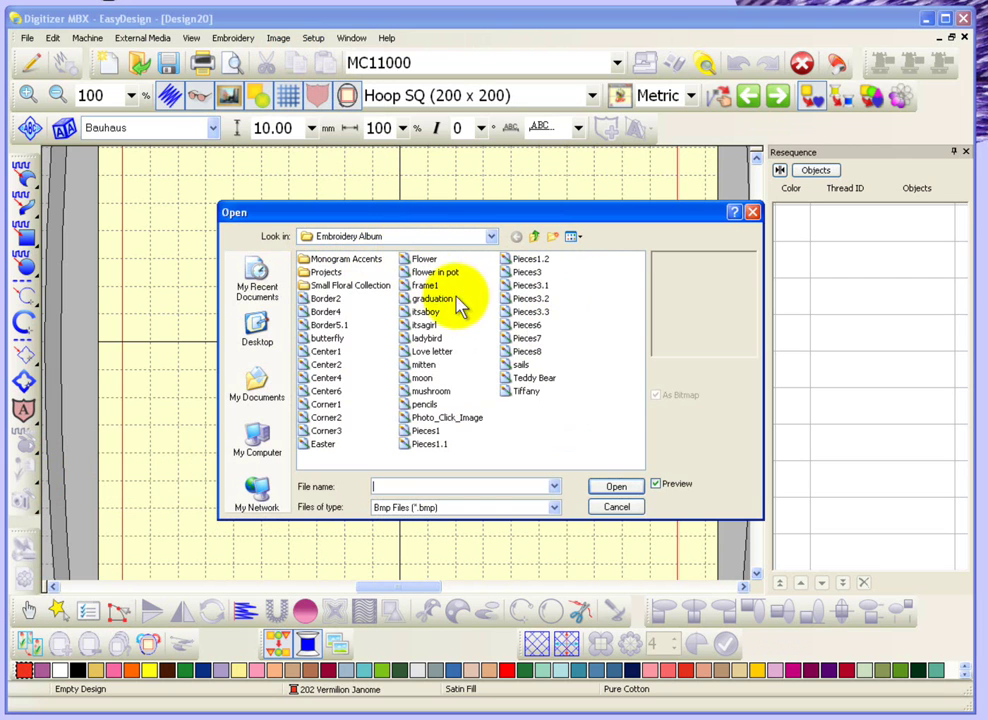
pyautogui.click(535, 272)
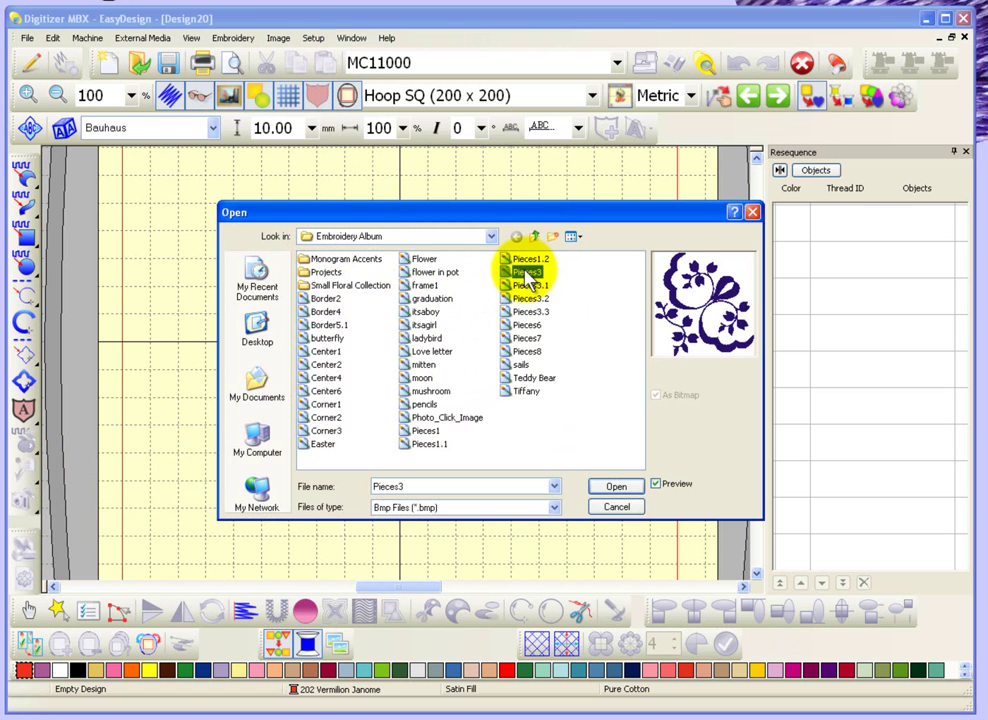
pyautogui.click(617, 488)
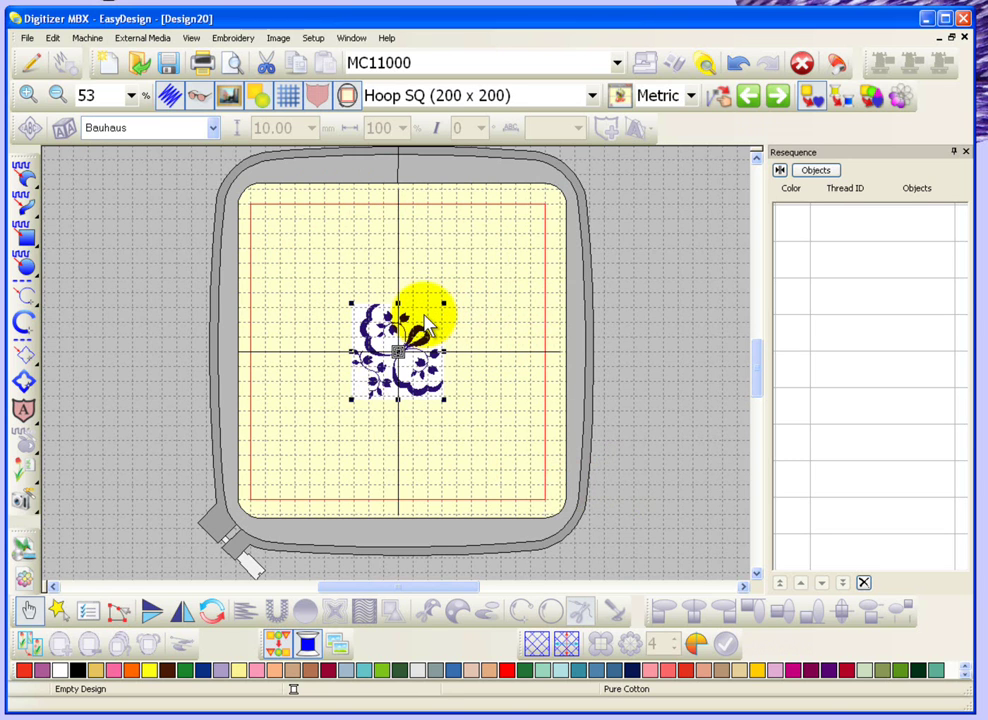
# - Convert the Pieces3 image into embroidery with Click-to-Design Instantly and deselect the stitched design
pyautogui.click(37, 484)
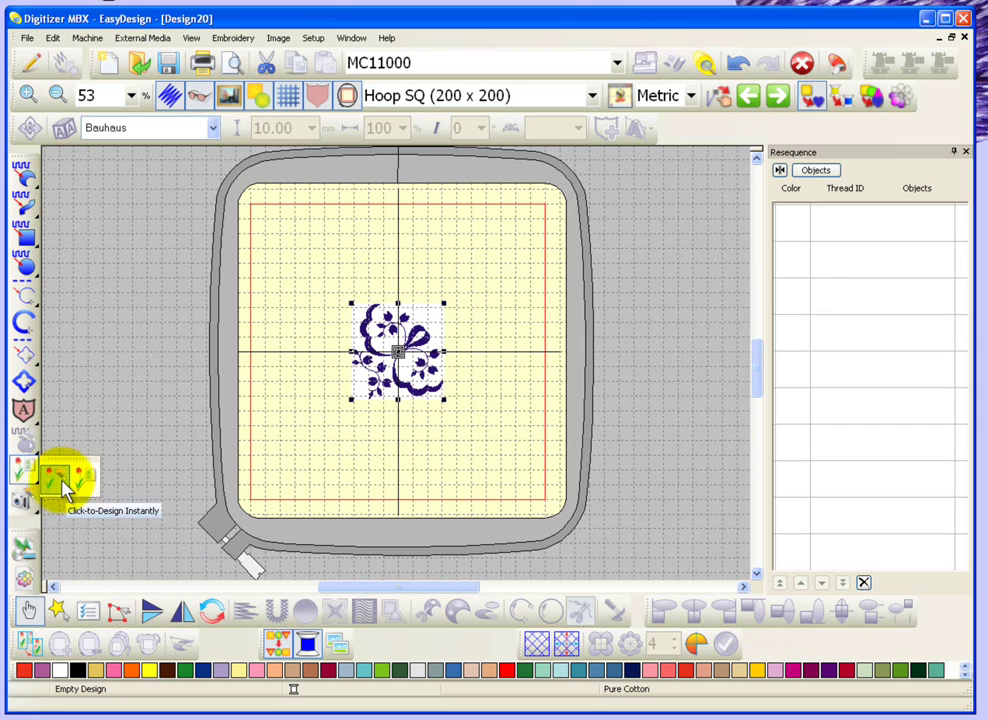
pyautogui.click(55, 482)
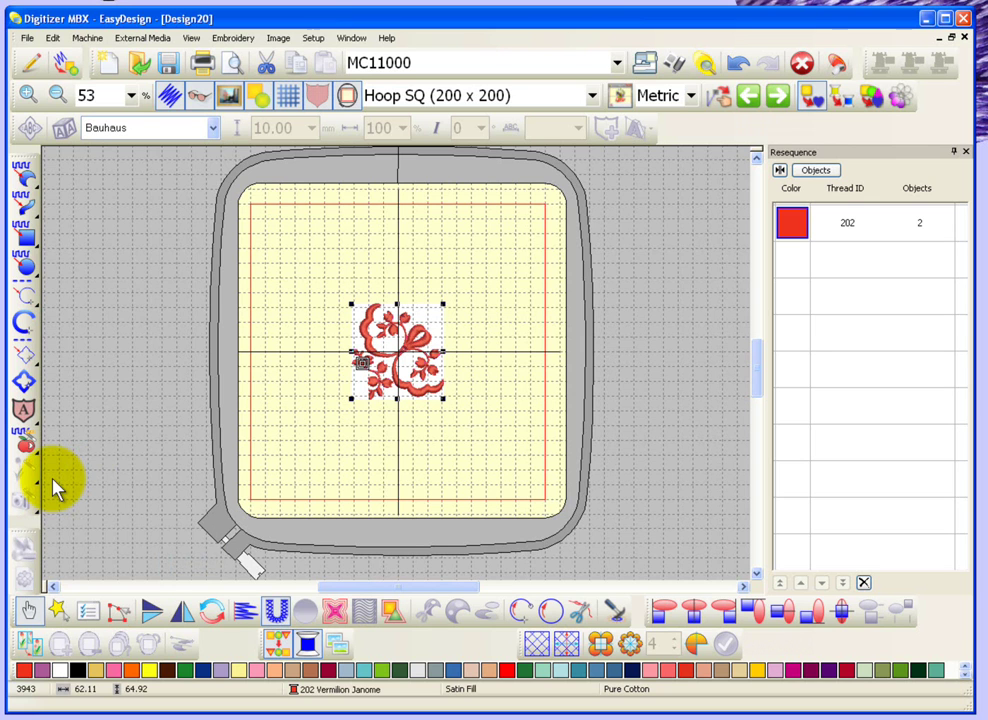
pyautogui.press('0')
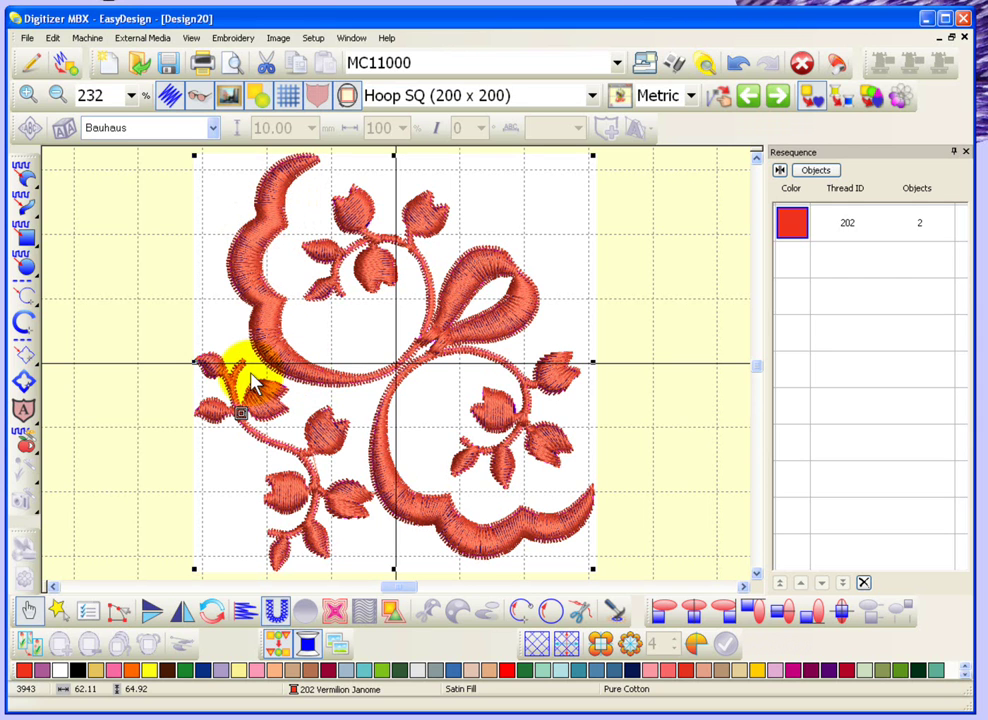
pyautogui.click(139, 331)
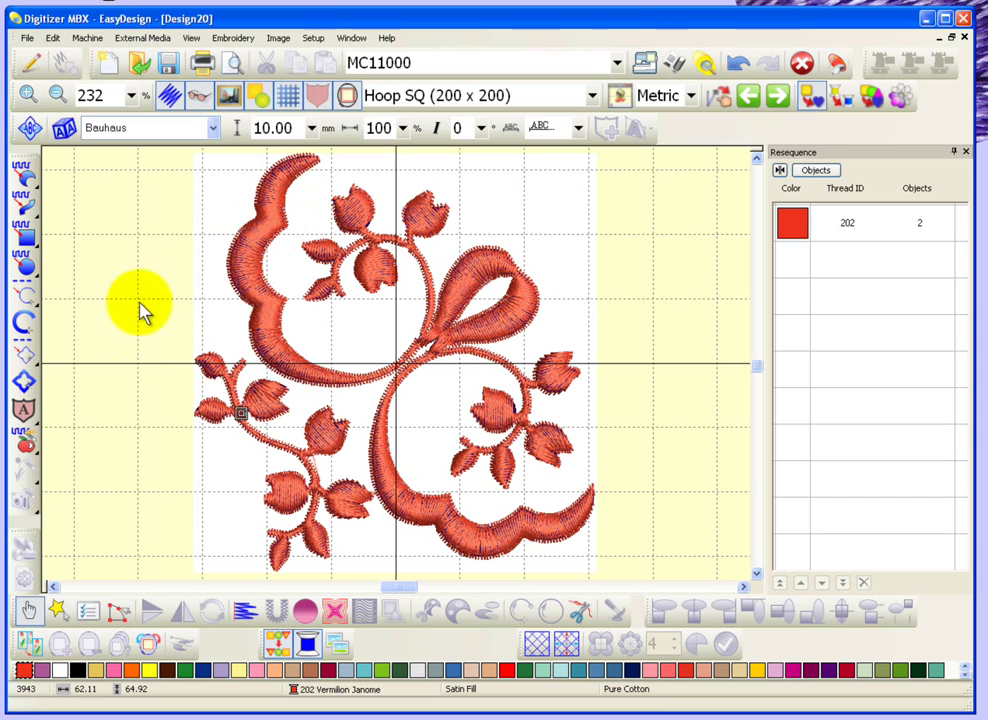
# - Start a new design and insert the Tiffany bitmap from the Embroidery Album folder
pyautogui.click(110, 64)
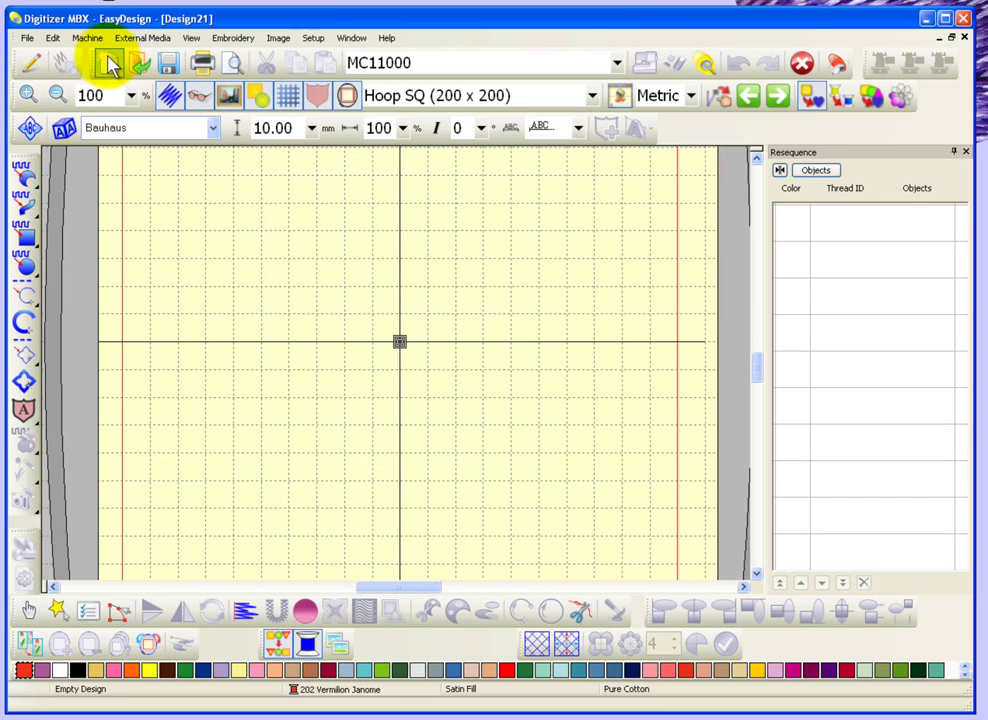
pyautogui.click(278, 40)
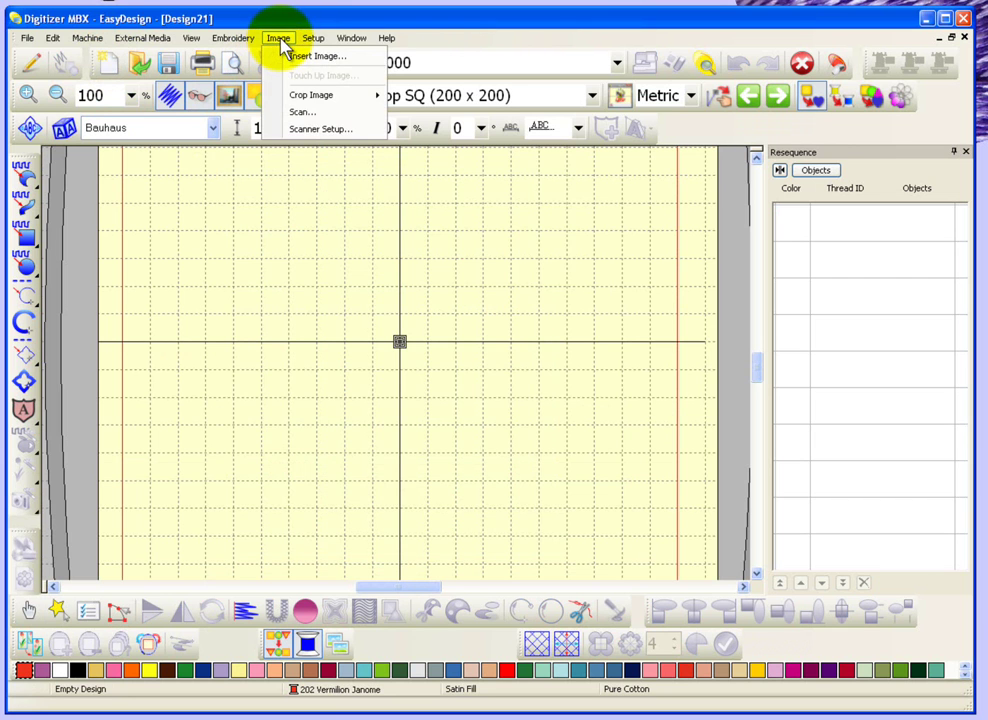
pyautogui.click(300, 58)
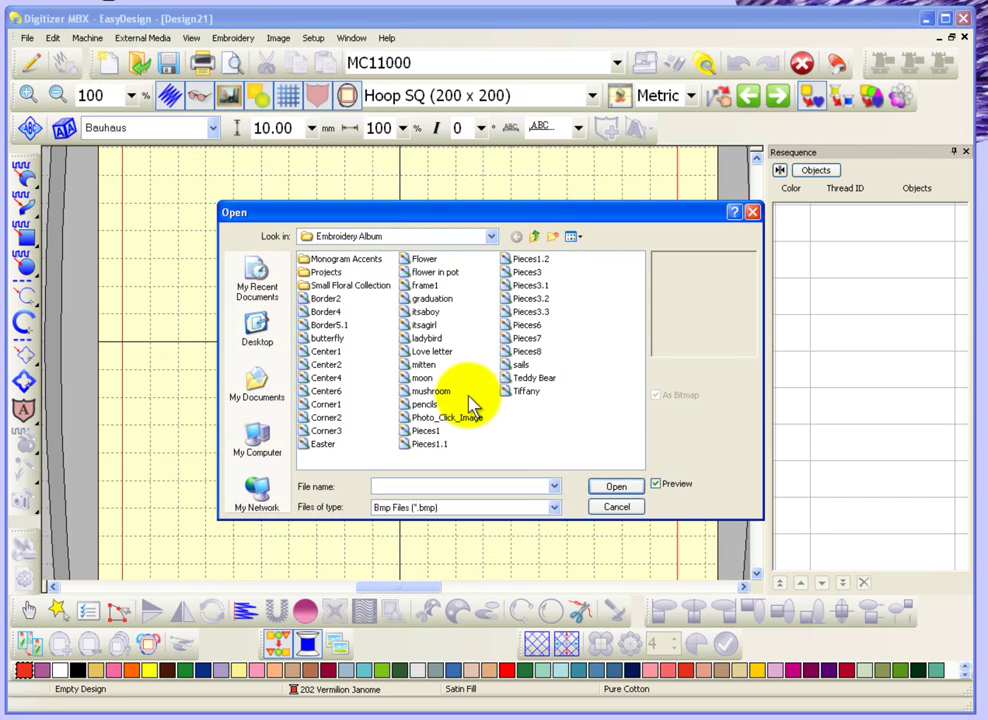
pyautogui.click(526, 392)
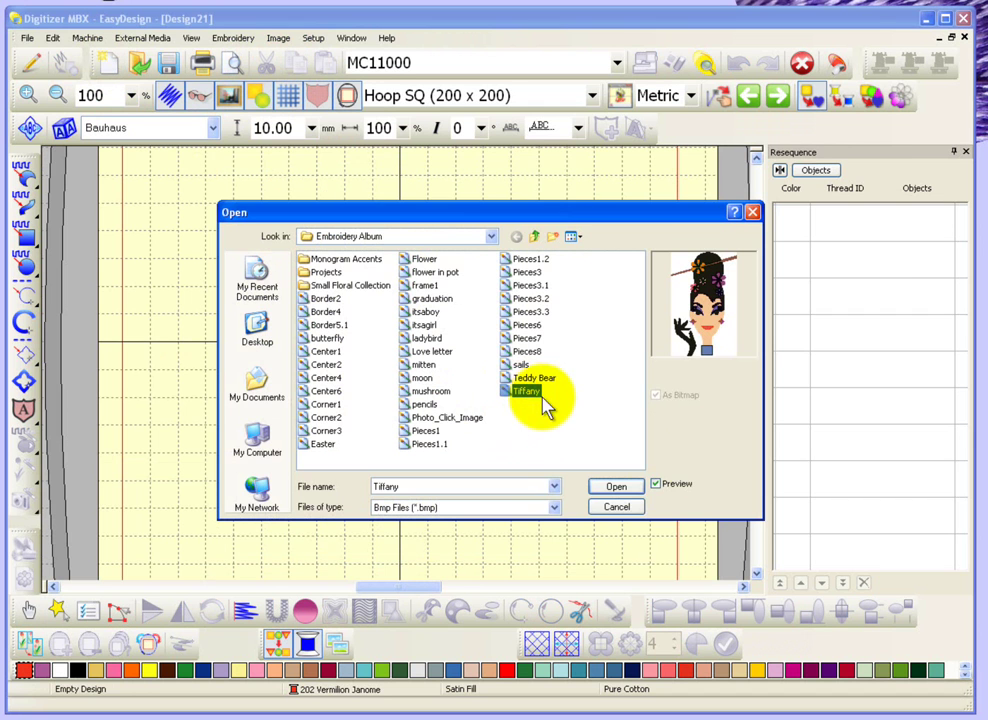
pyautogui.click(616, 488)
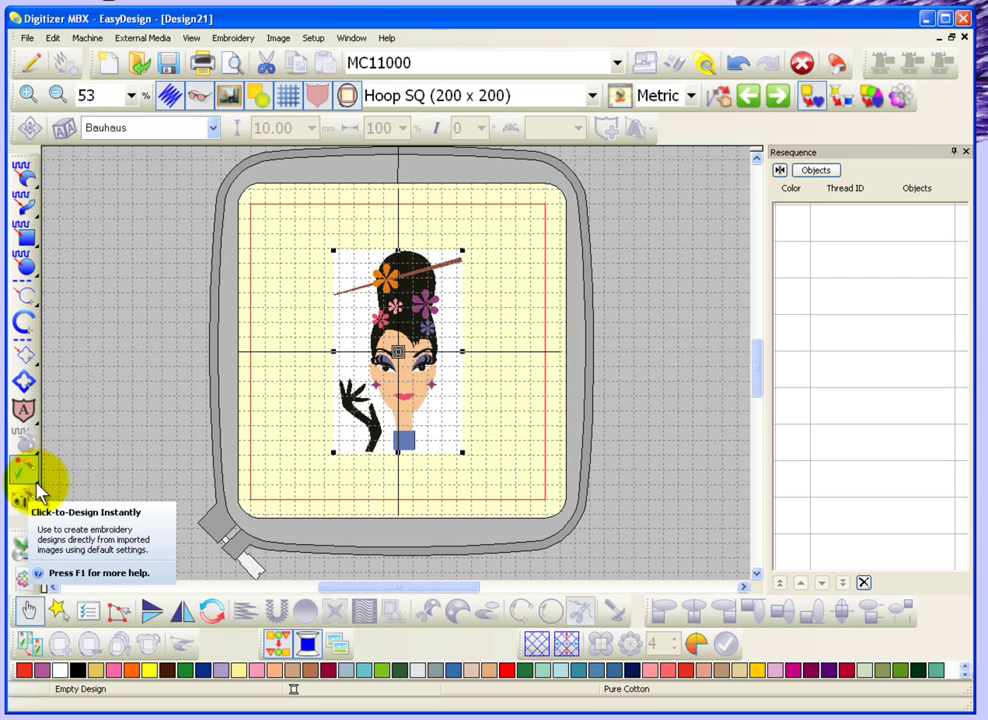
# - Open the Click-to-Design settings for the Tiffany image and set Auto Color Reduction to 10 colors after trying 4
pyautogui.moveTo(40, 490)
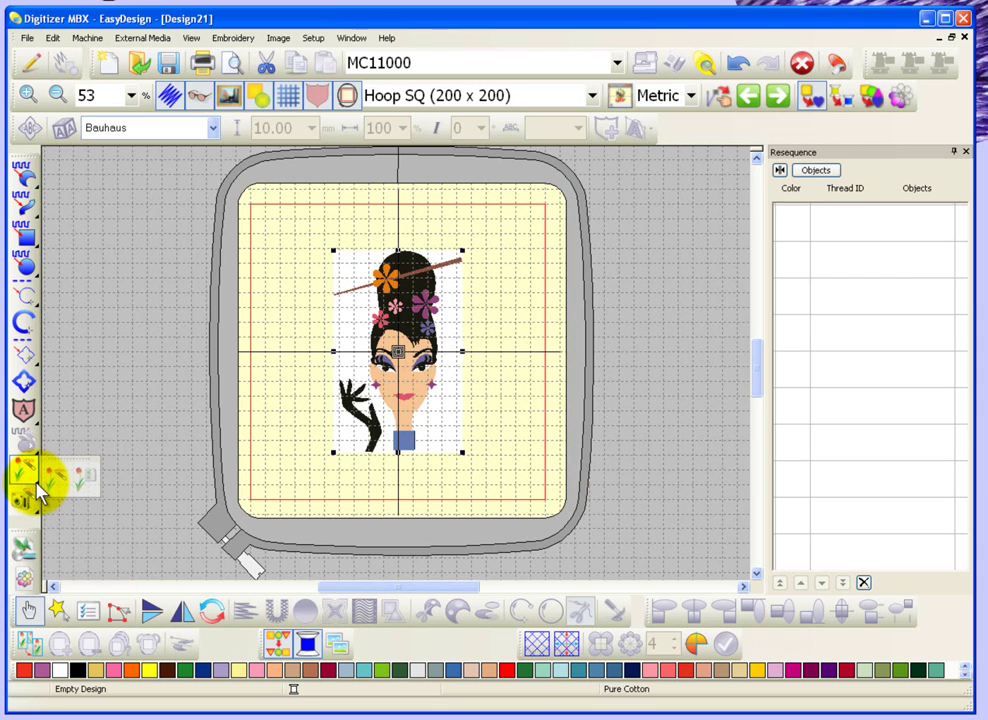
pyautogui.click(87, 480)
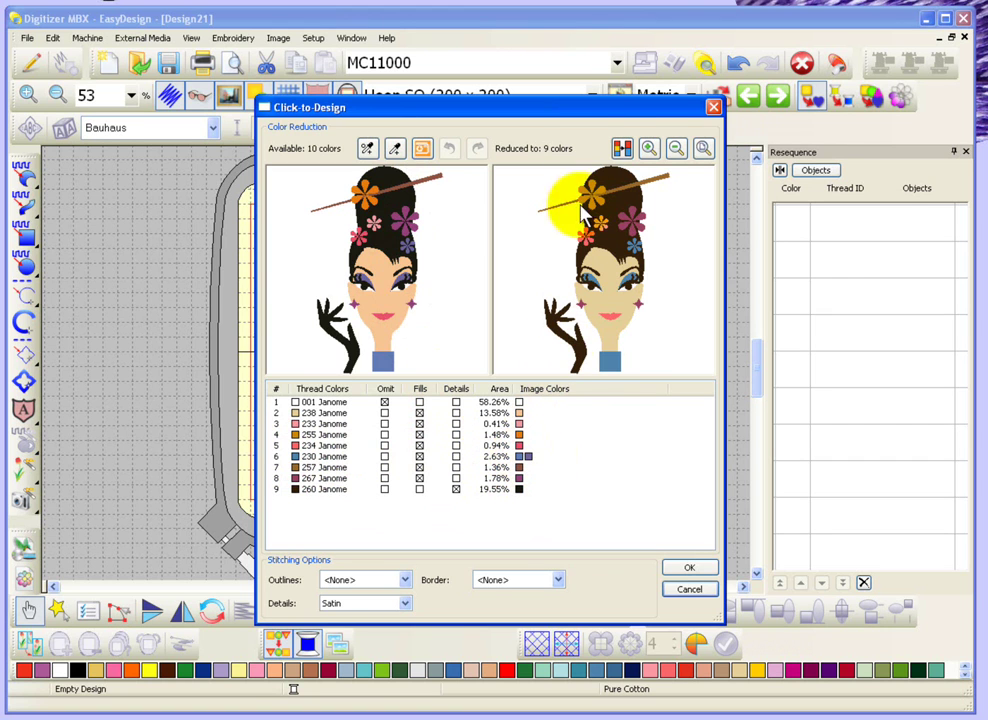
pyautogui.click(621, 149)
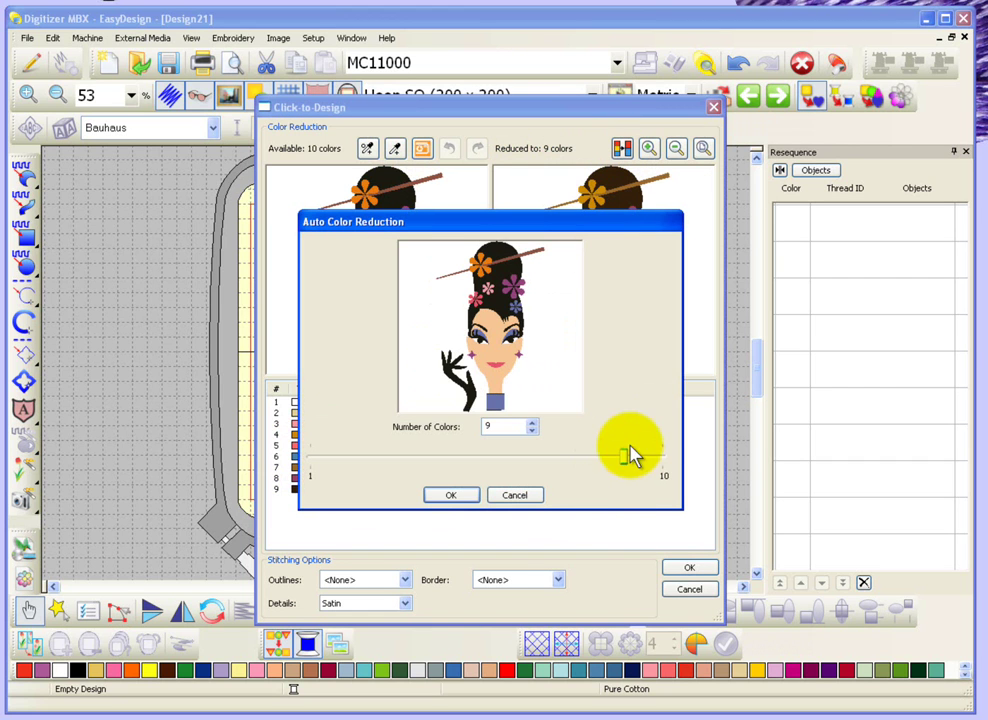
pyautogui.click(531, 430)
pyautogui.click(531, 430)
pyautogui.click(531, 430)
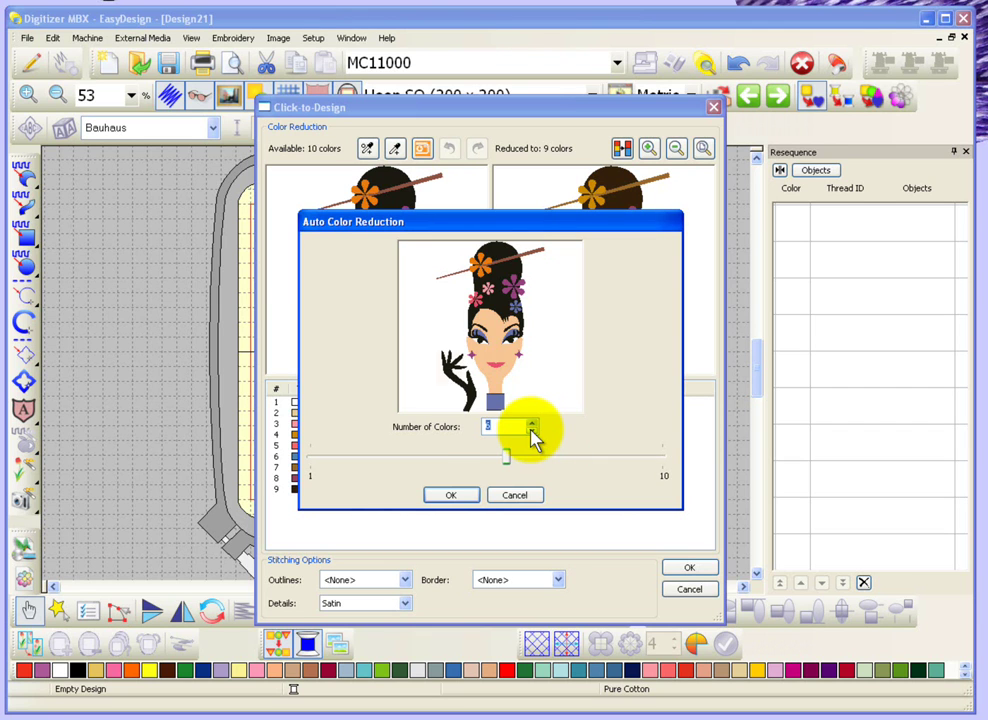
pyautogui.click(531, 430)
pyautogui.click(531, 430)
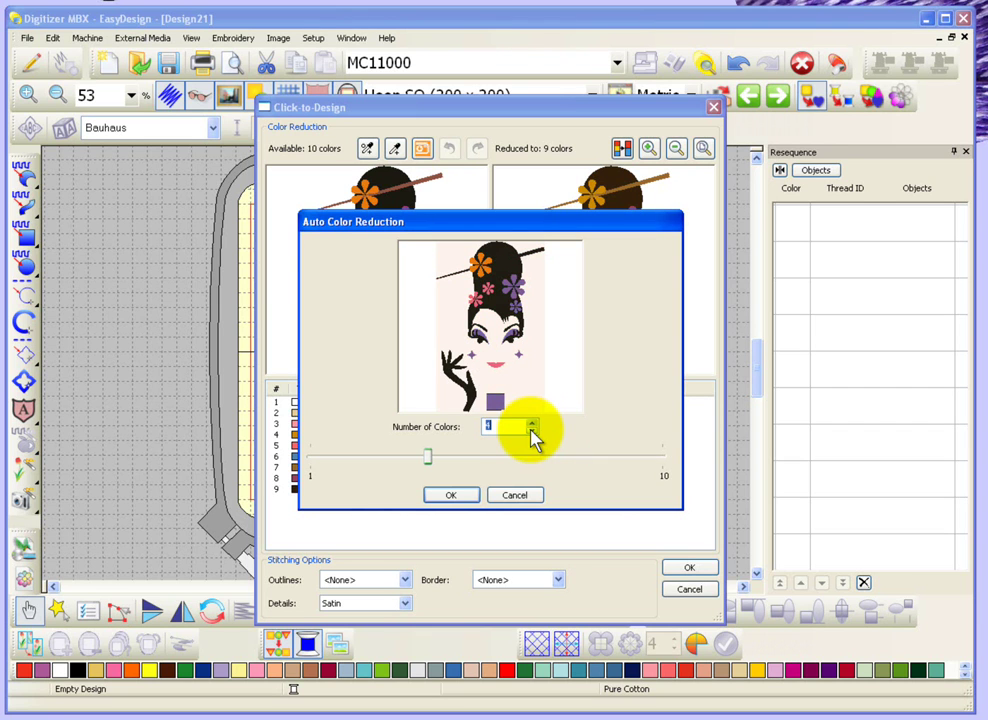
pyautogui.click(659, 464)
pyautogui.moveTo(659, 464); pyautogui.dragTo(659, 464)
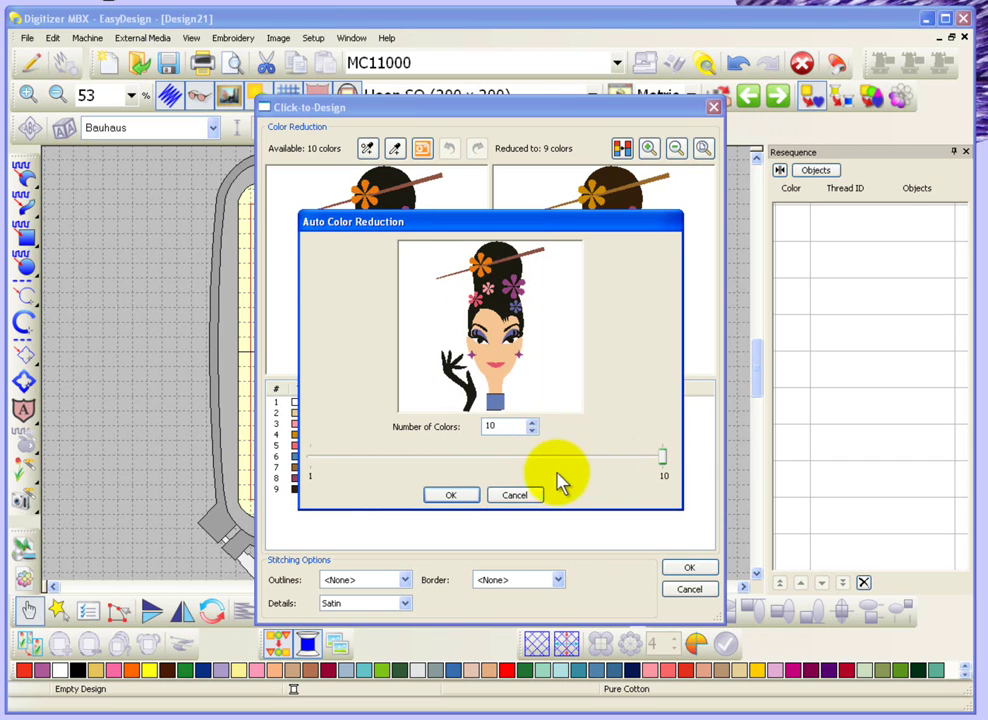
pyautogui.click(455, 497)
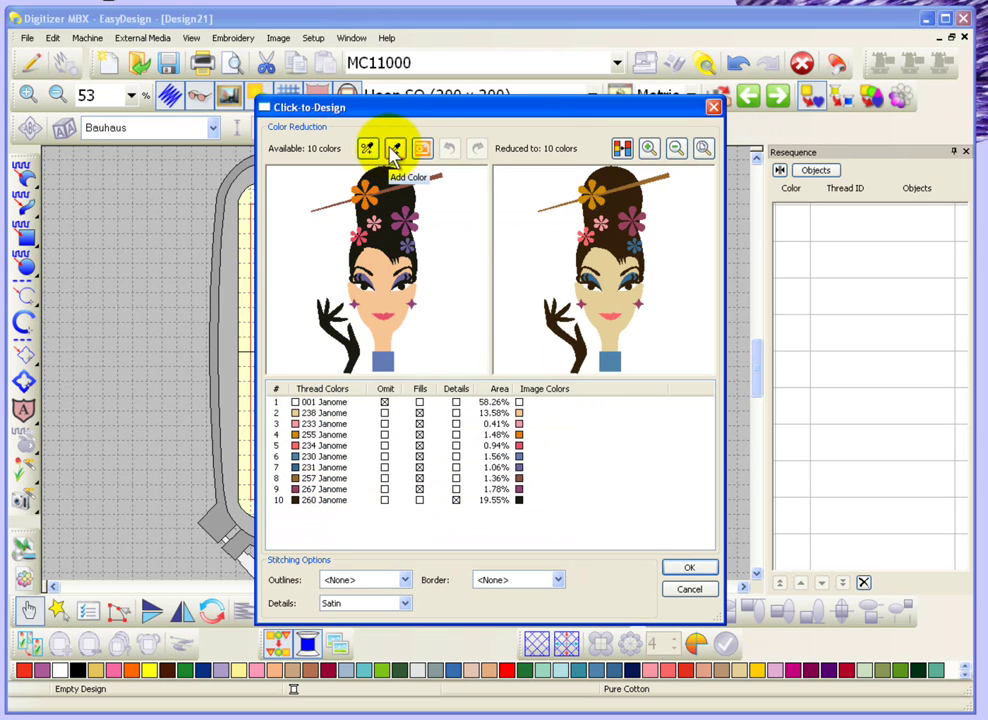
# - Try the Add Color tool and the other color picker, sampling the black hair in the original image
pyautogui.click(397, 152)
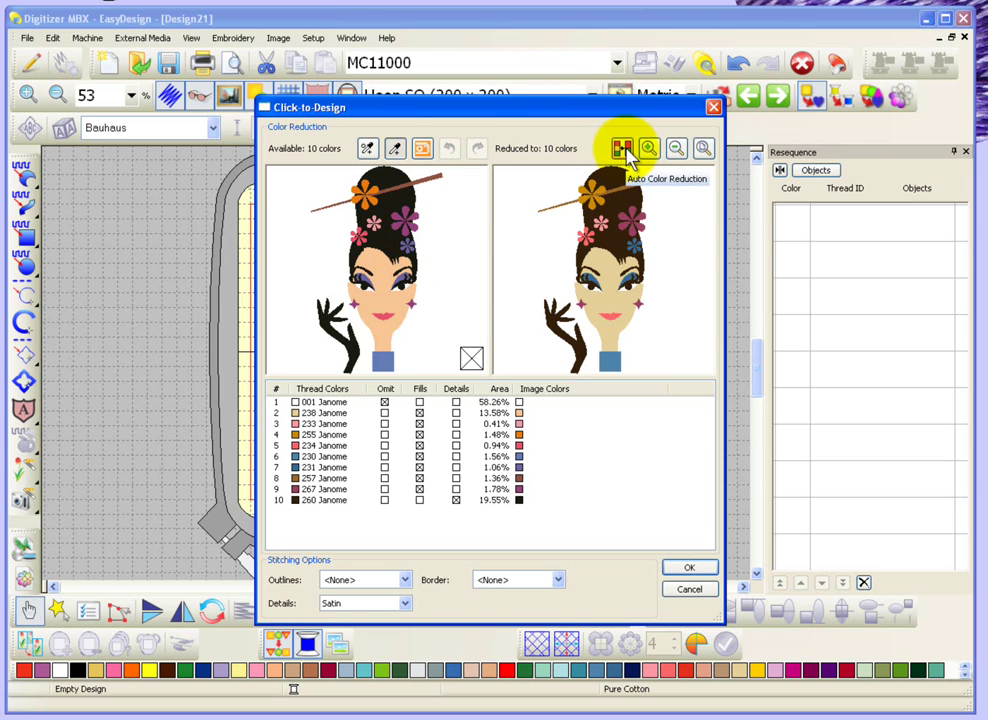
pyautogui.click(368, 150)
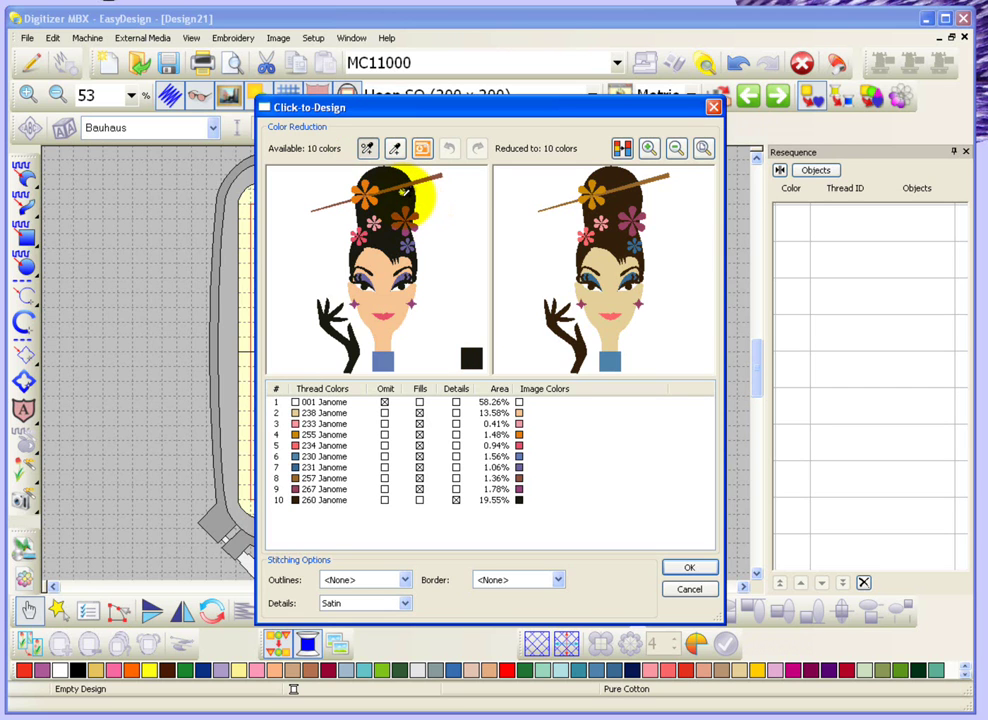
pyautogui.click(405, 197)
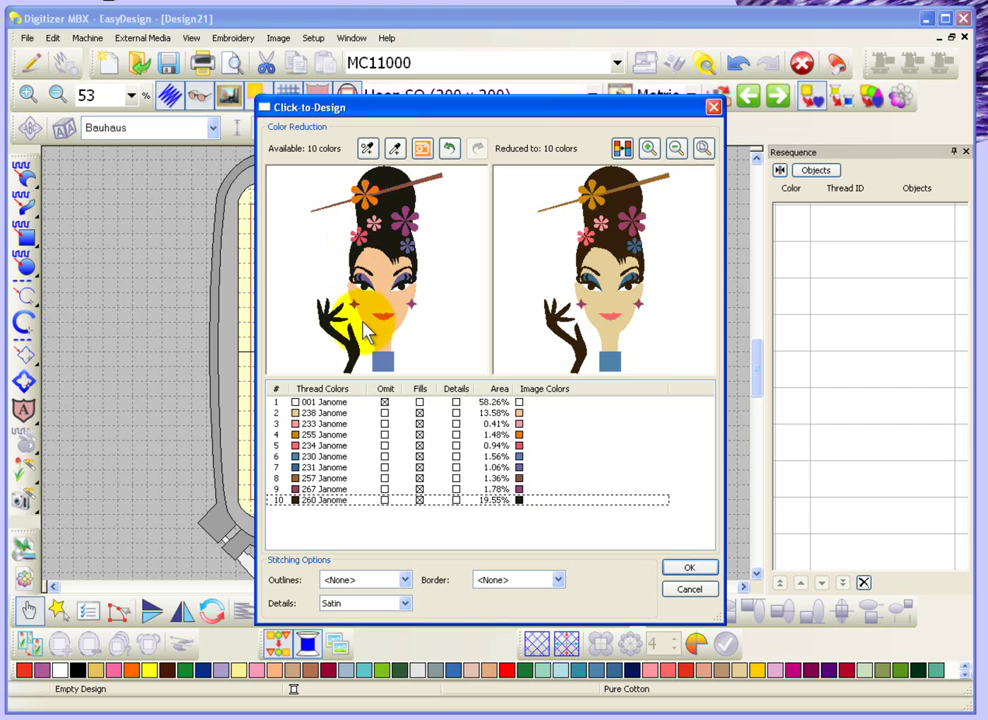
# - Merge the 234 Janome thread color with the 233 Janome row in the color list
pyautogui.click(297, 447)
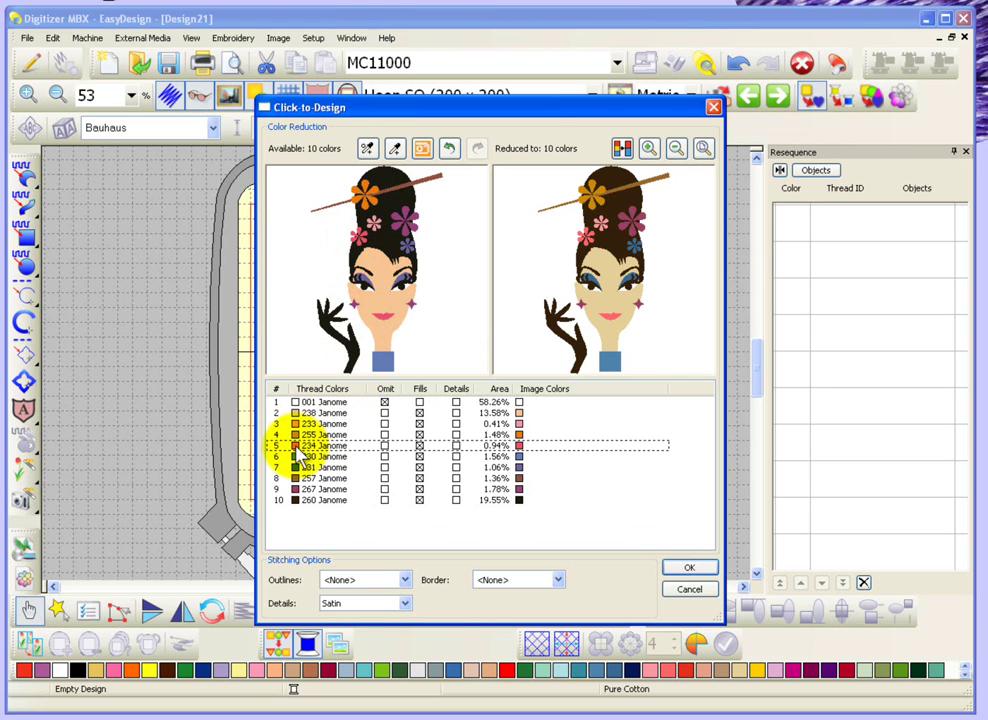
pyautogui.moveTo(299, 450)
pyautogui.mouseDown()
pyautogui.moveTo(295, 426)
pyautogui.moveTo(307, 432)
pyautogui.mouseUp()
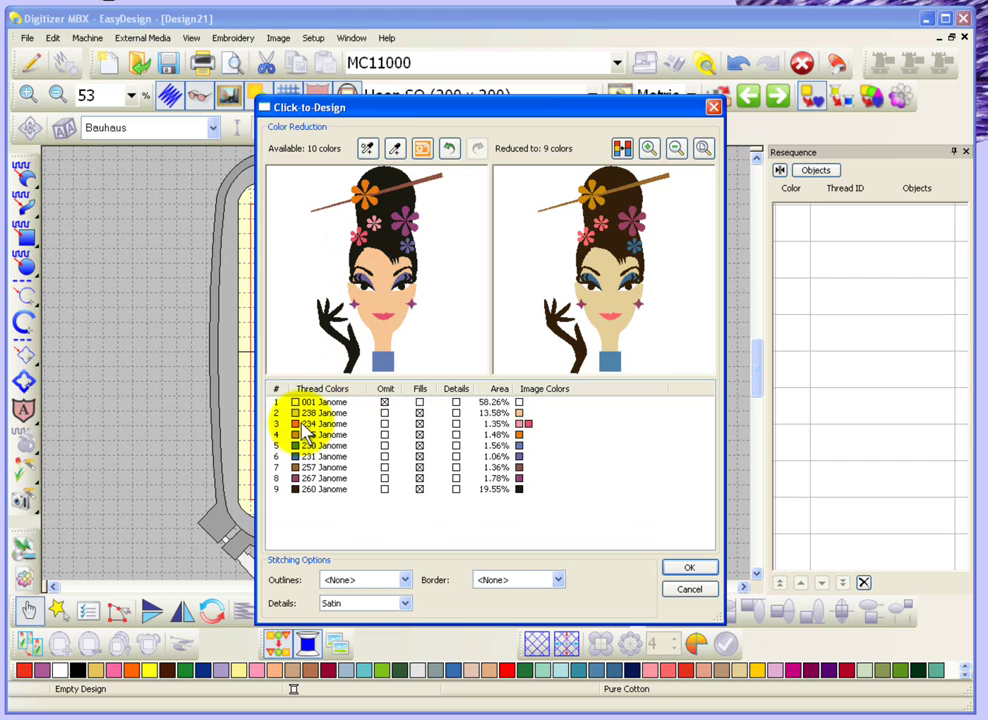
pyautogui.click(307, 428)
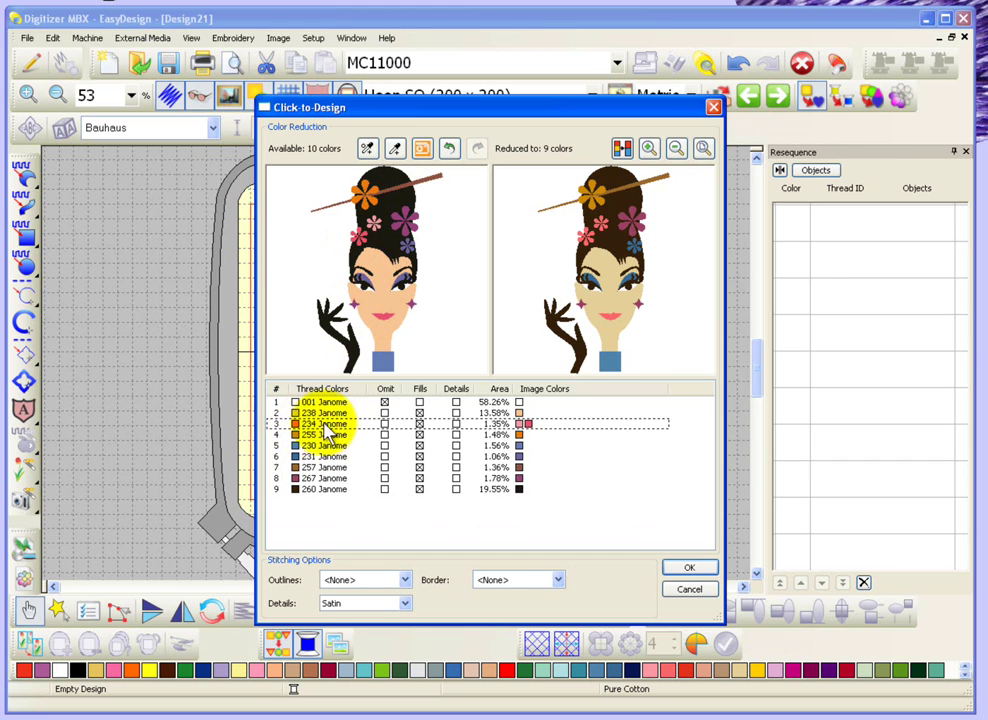
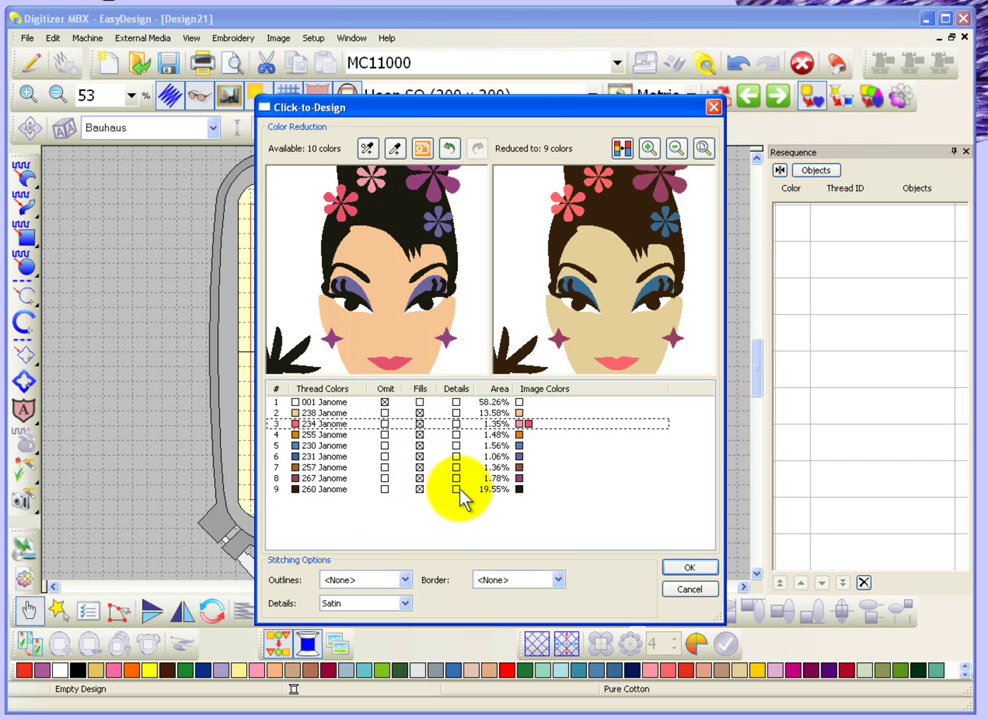
# - Set the 260 Janome thread to Details and cancel the Click-to-Design settings
pyautogui.click(456, 490)
pyautogui.click(456, 490)
pyautogui.click(410, 215)
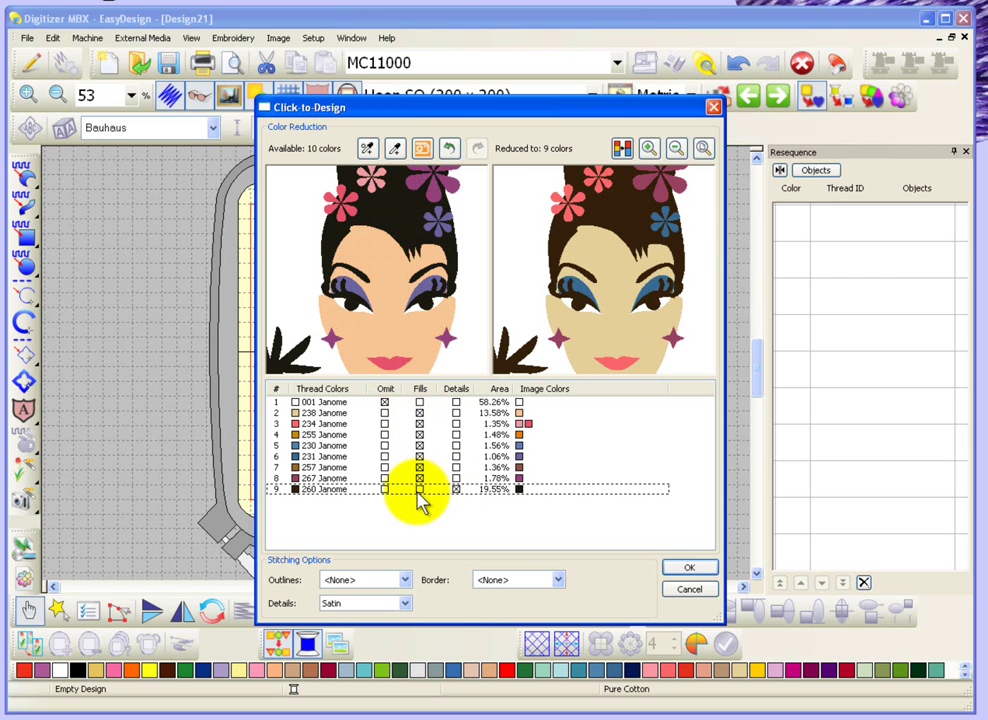
pyautogui.click(690, 590)
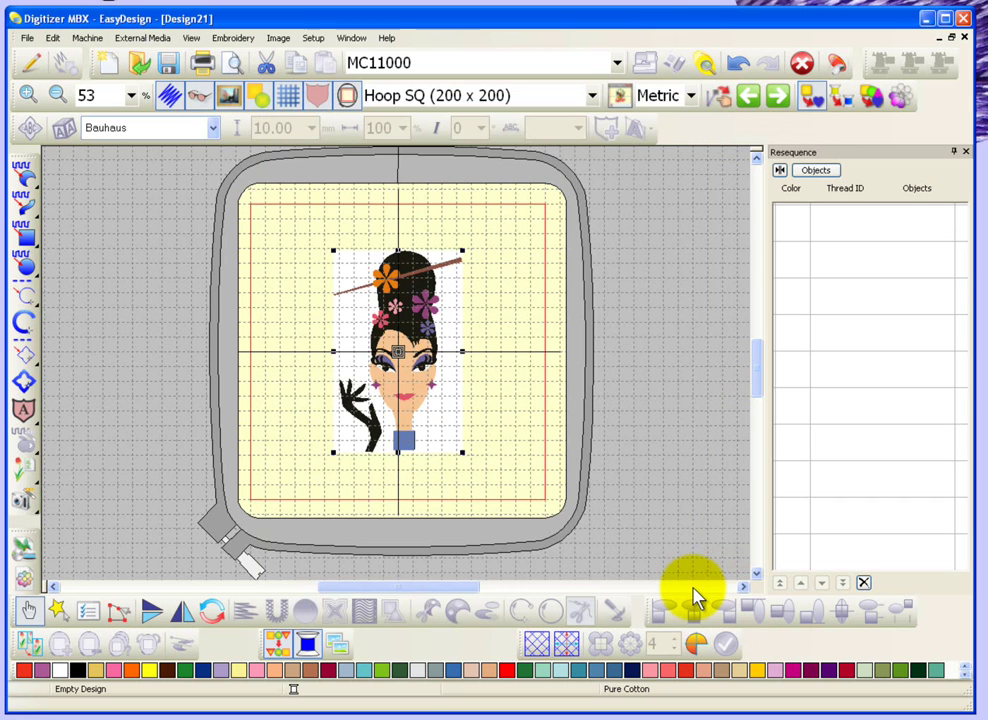
# - Convert the Tiffany image with Click-to-Design, merging thread 234 Janome with 233 Janome and keeping 260 Janome as Details, and deselect the result
pyautogui.click(24, 470)
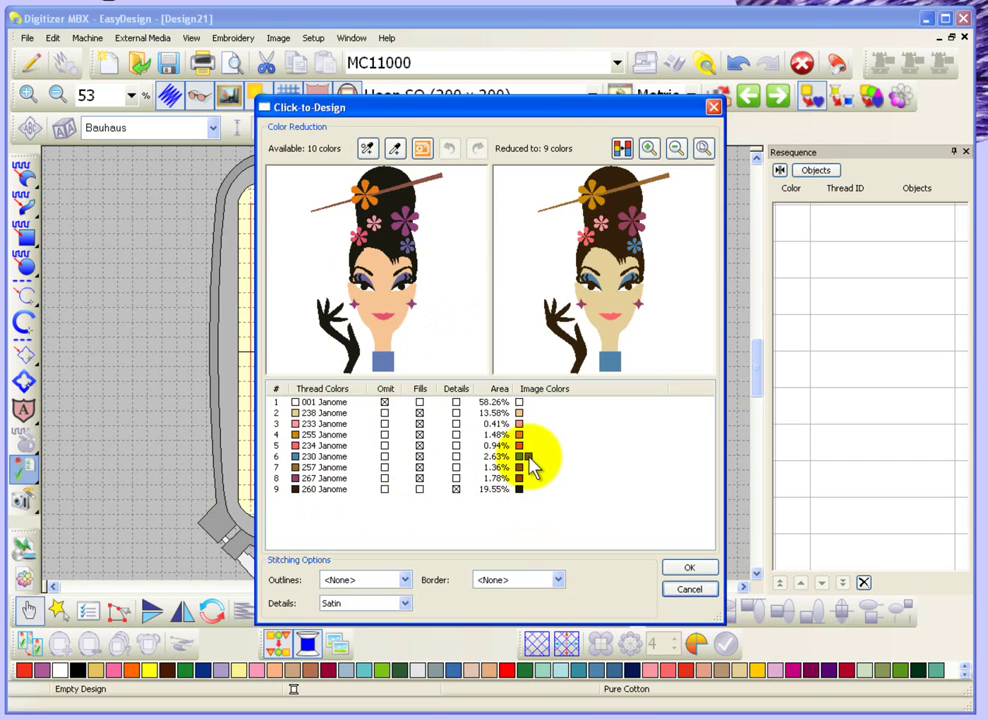
pyautogui.click(455, 489)
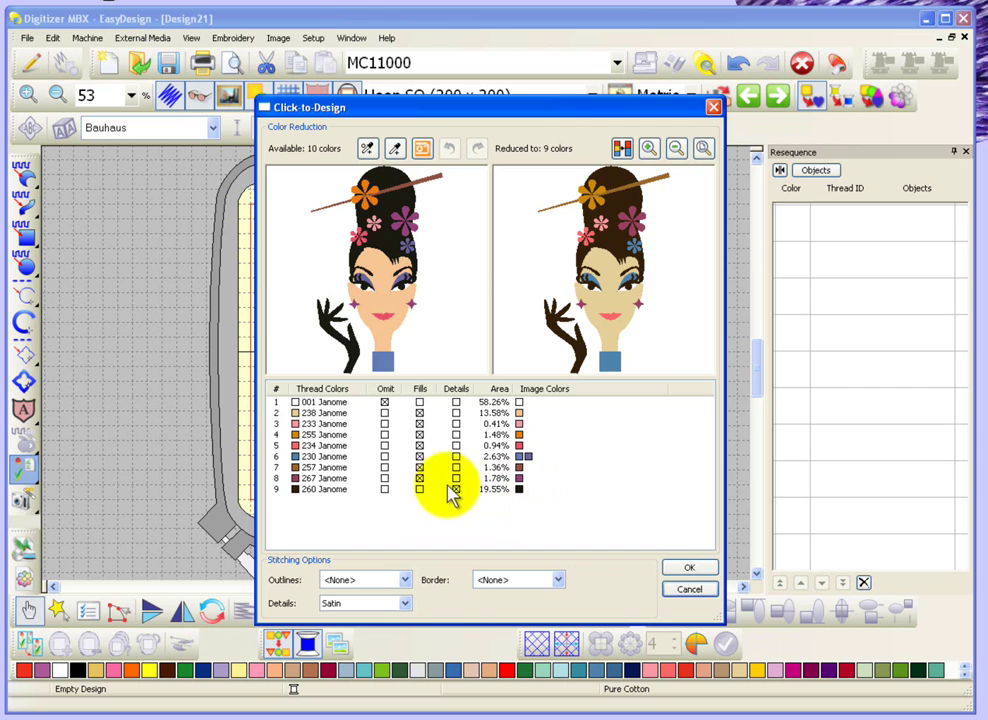
pyautogui.click(454, 488)
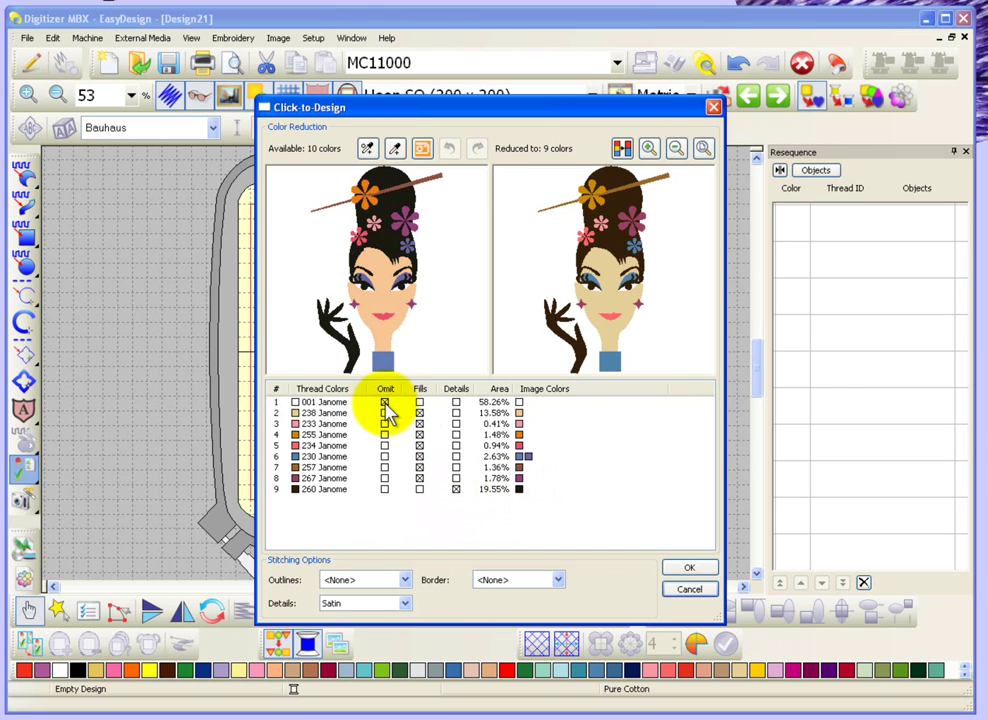
pyautogui.click(296, 447)
pyautogui.moveTo(298, 453); pyautogui.dragTo(295, 424)
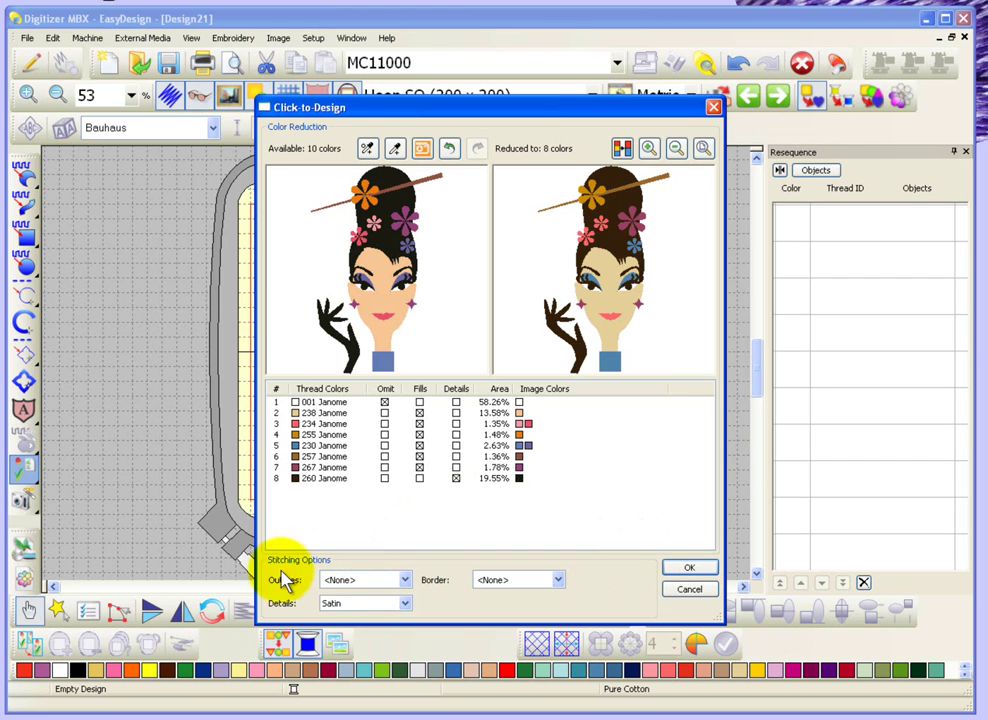
pyautogui.click(695, 570)
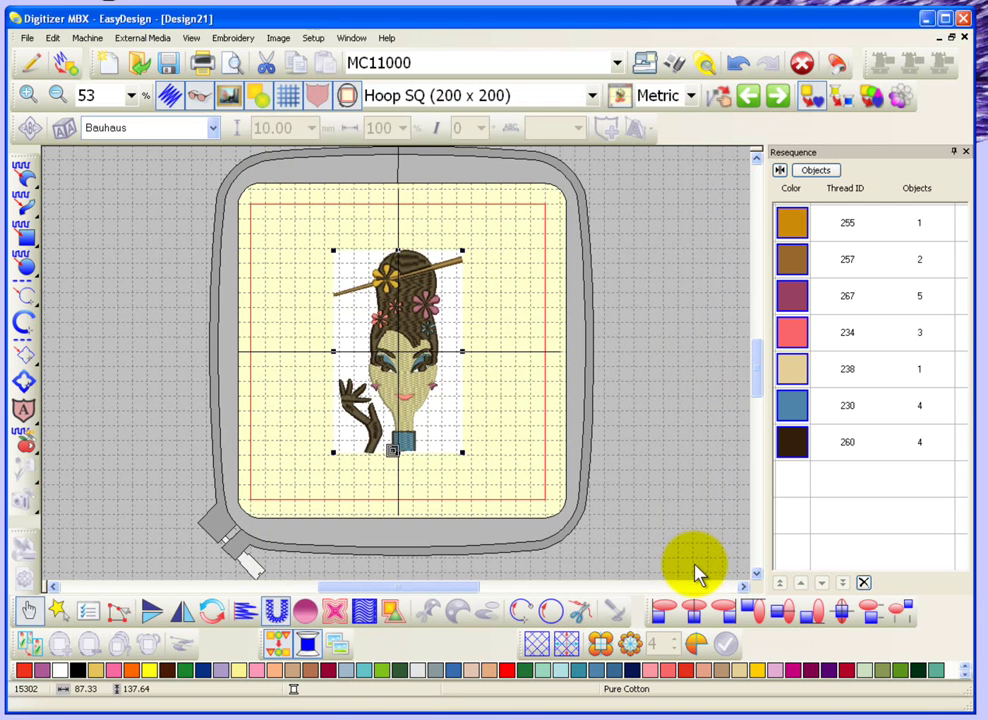
pyautogui.click(493, 307)
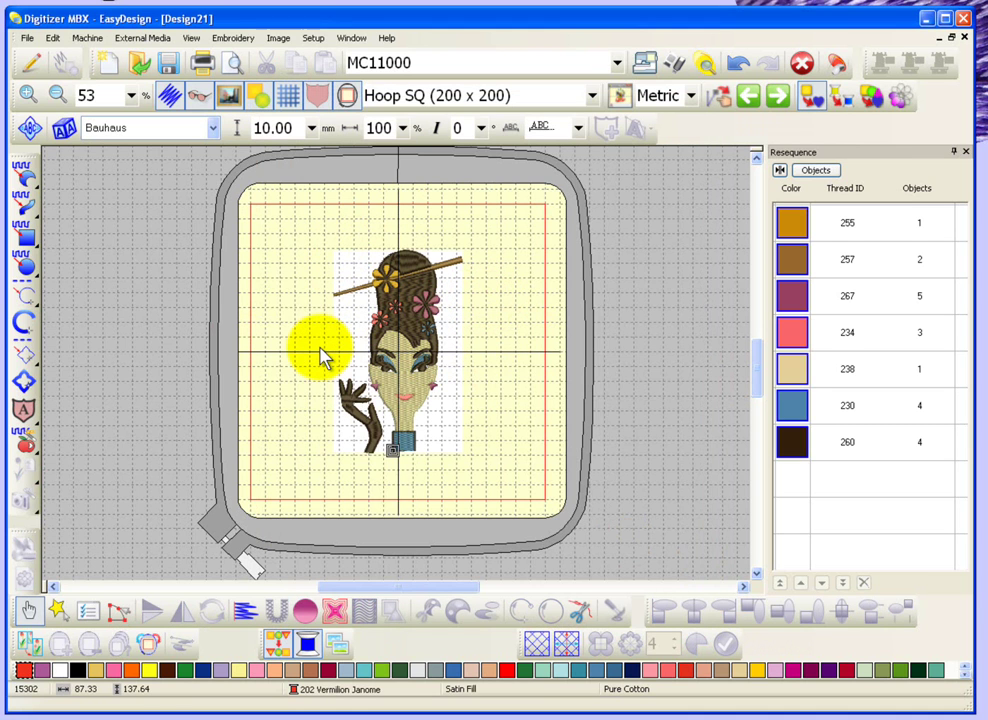
# - Insert another copy of the Tiffany bitmap image into the design
pyautogui.press('z')
pyautogui.moveTo(294, 263); pyautogui.dragTo(481, 388)
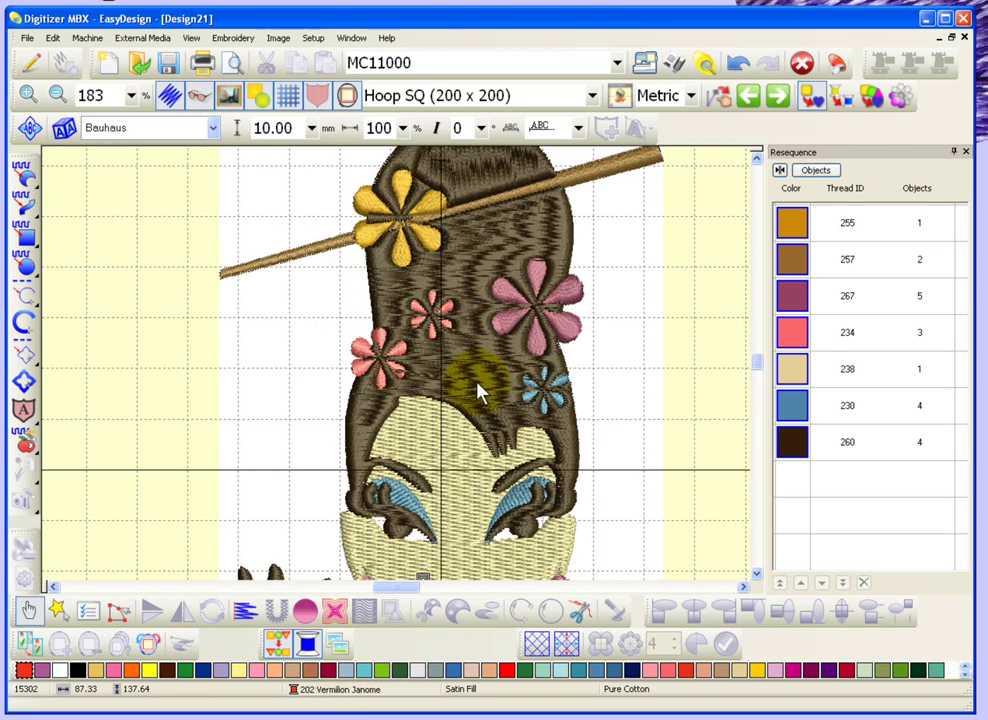
pyautogui.rightClick(481, 393)
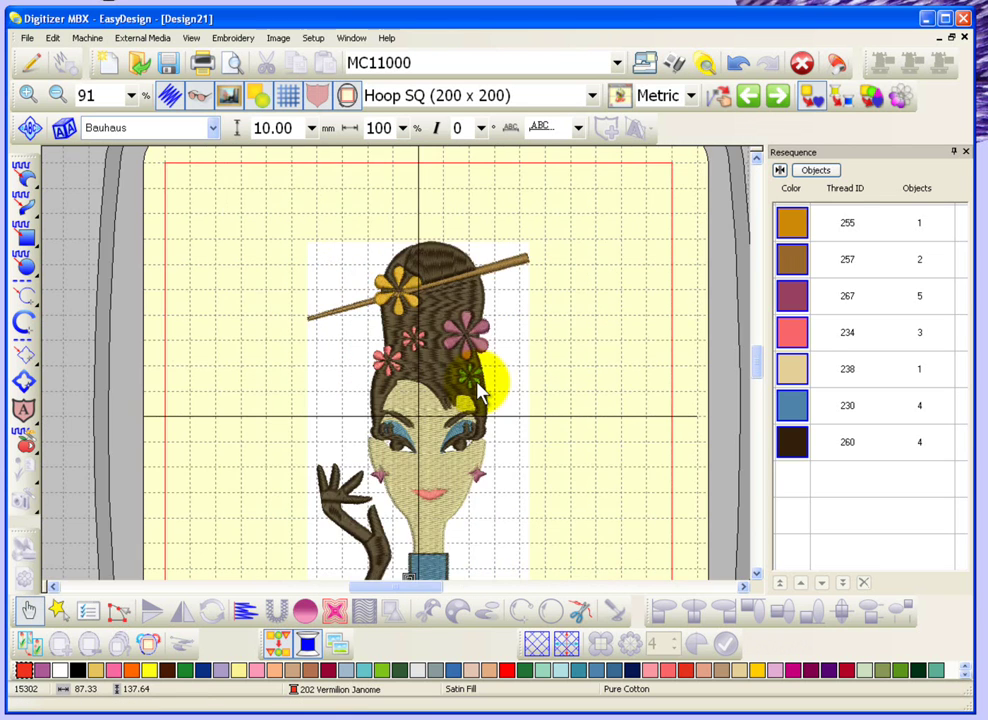
pyautogui.rightClick(481, 393)
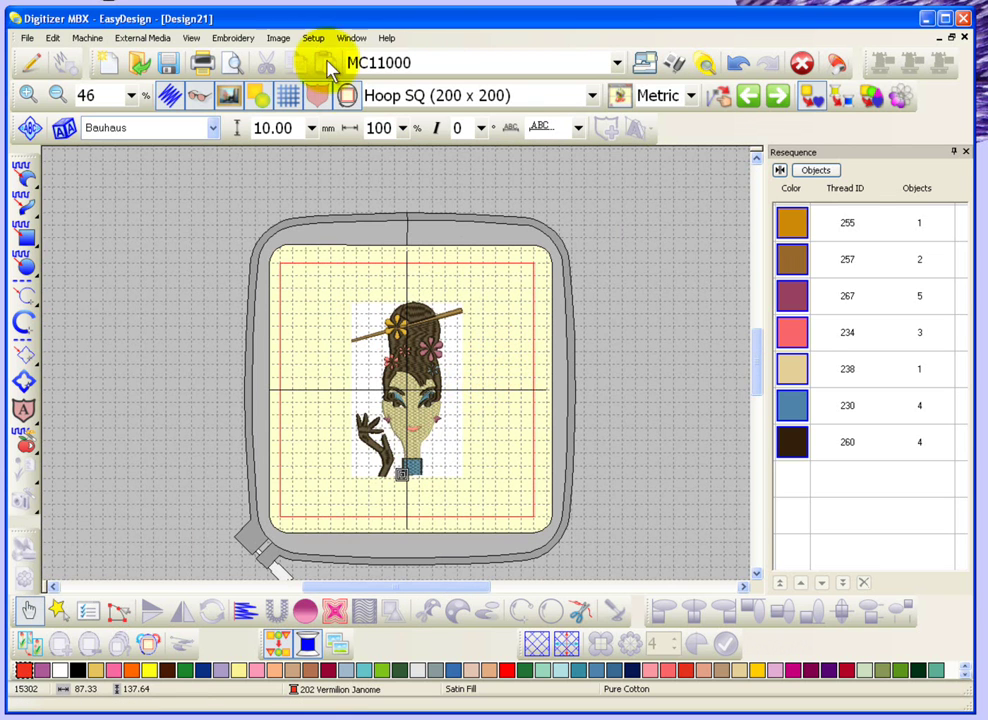
pyautogui.click(279, 40)
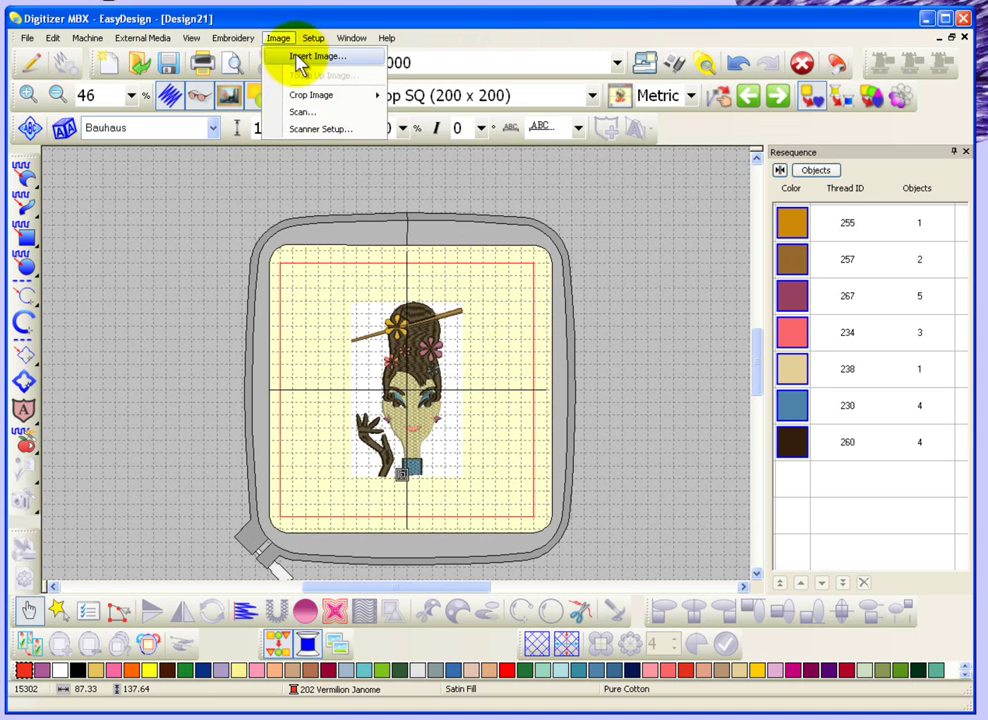
pyautogui.click(304, 57)
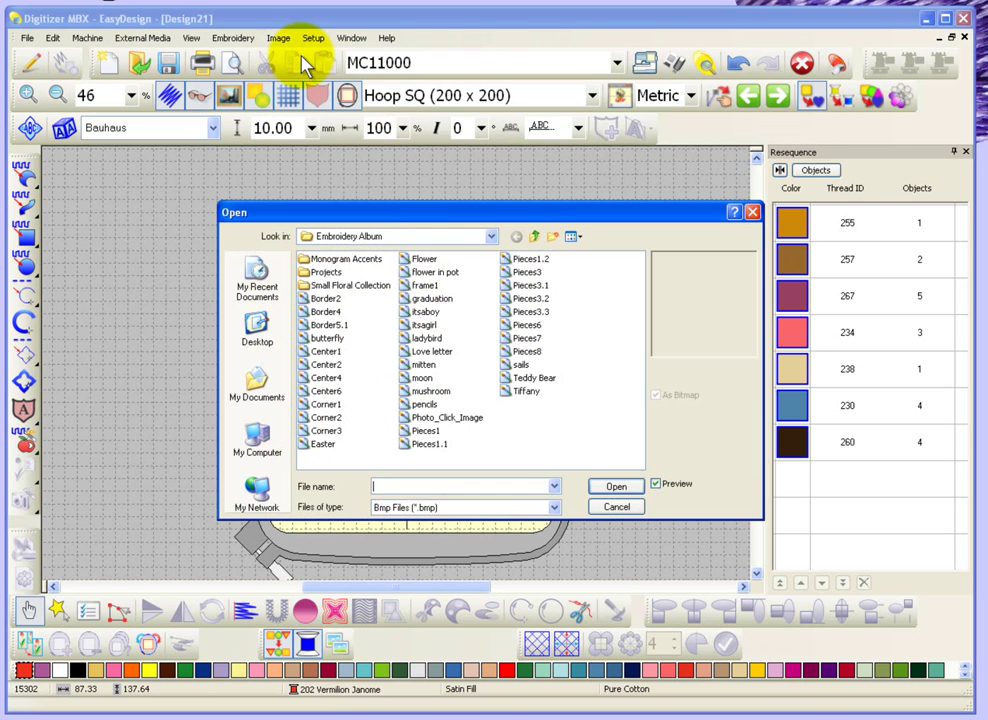
pyautogui.click(530, 392)
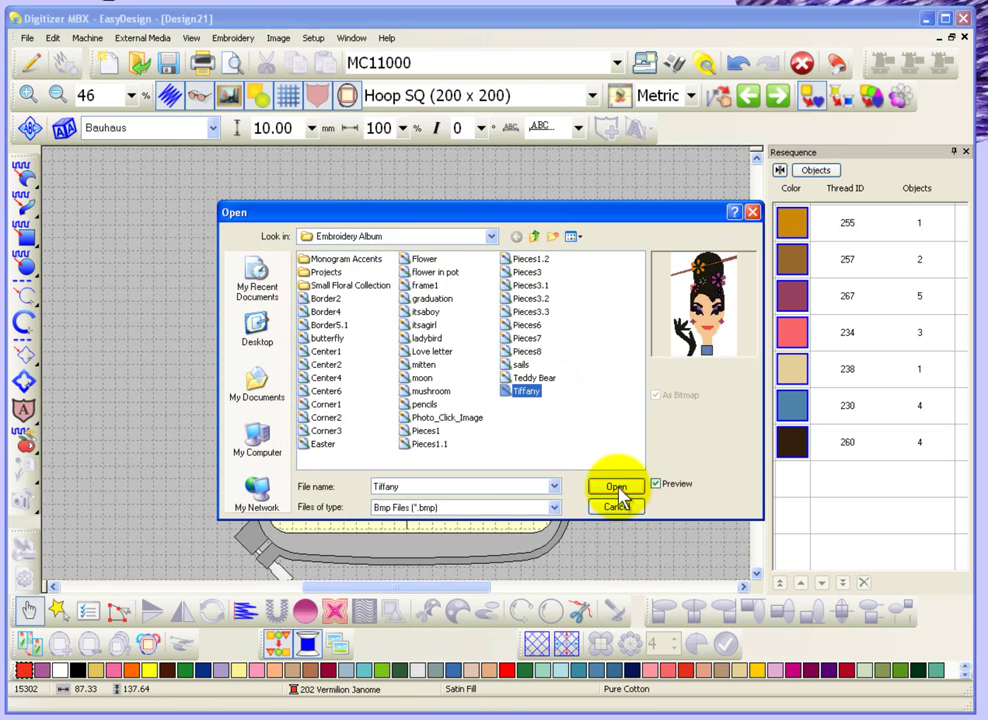
pyautogui.click(617, 488)
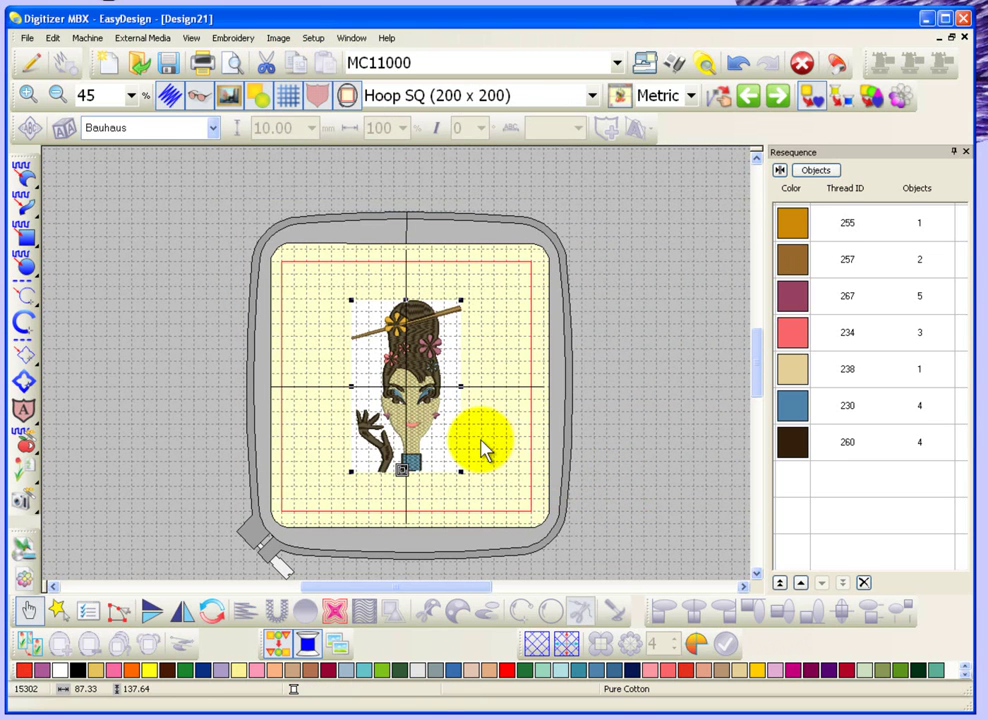
# - Place the new Tiffany image beside the stitched version, to its right, and hide the hoop
pyautogui.moveTo(455, 448); pyautogui.dragTo(578, 450)
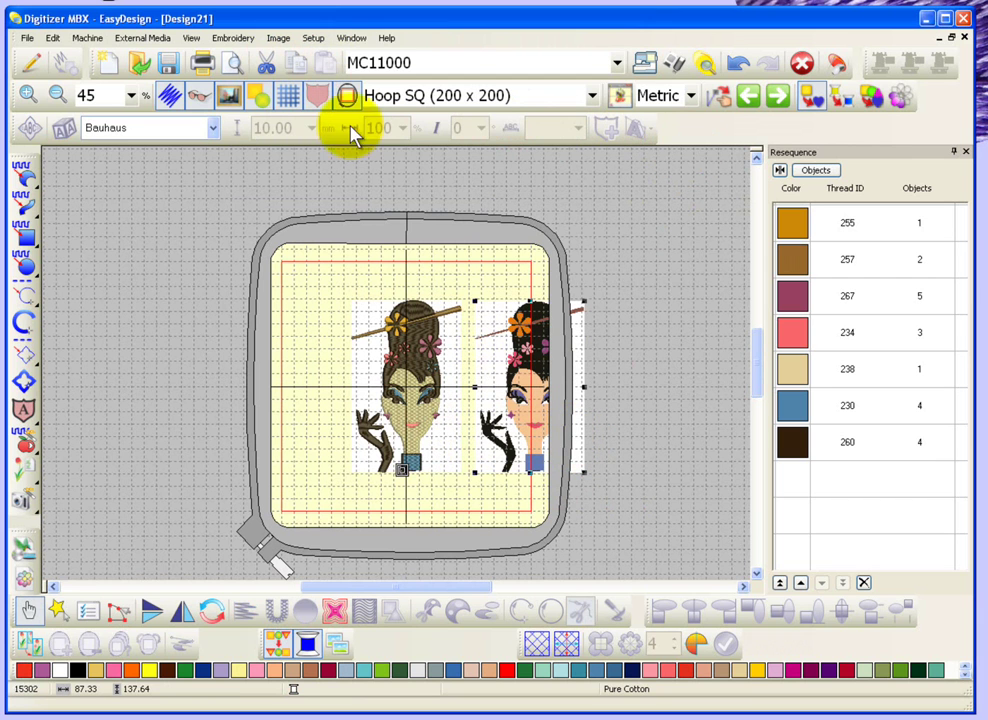
pyautogui.click(347, 95)
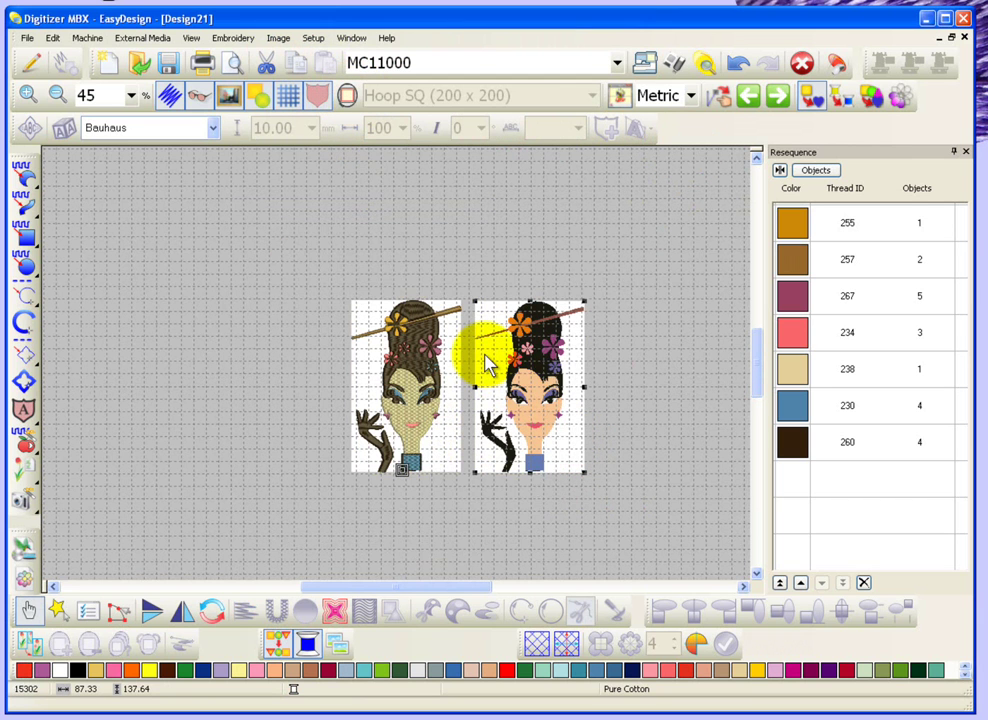
pyautogui.press('0')
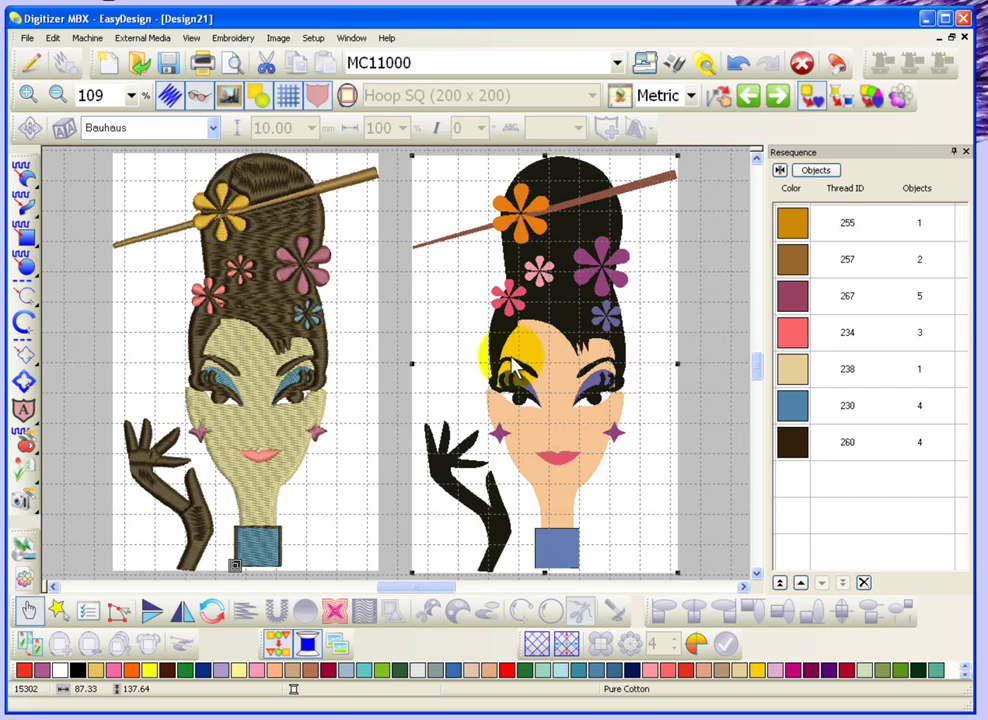
# - Start Click-to-Design on the new Tiffany image, merging thread 234 Janome with 233 Janome and setting 260 Janome to Fills
pyautogui.click(25, 470)
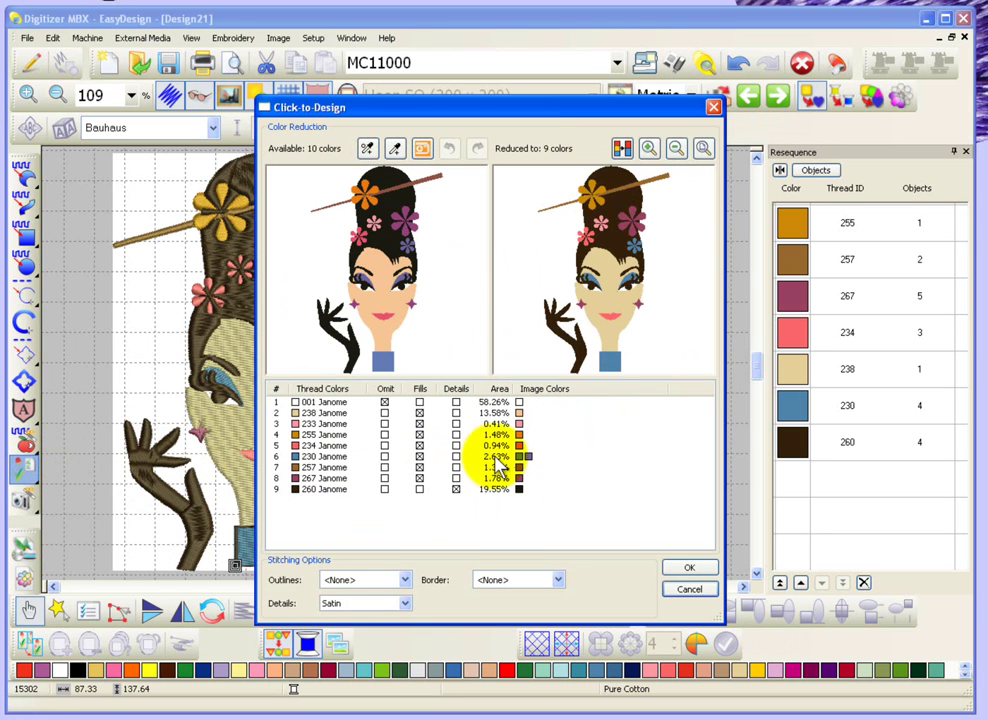
pyautogui.moveTo(300, 449); pyautogui.dragTo(306, 428)
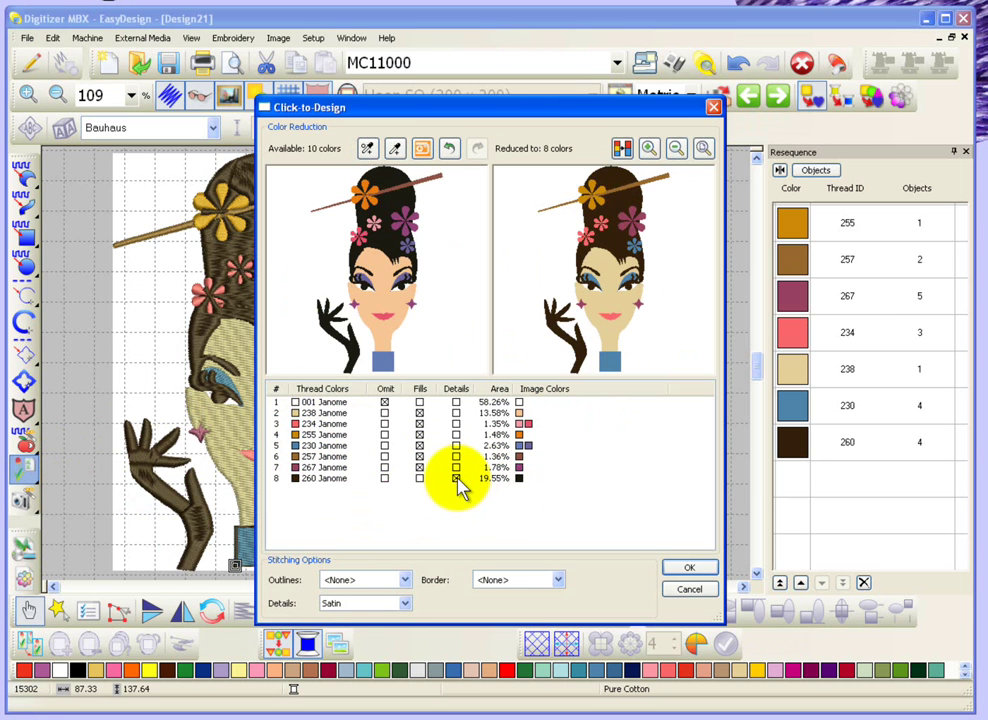
pyautogui.moveTo(520, 100); pyautogui.dragTo(628, 110)
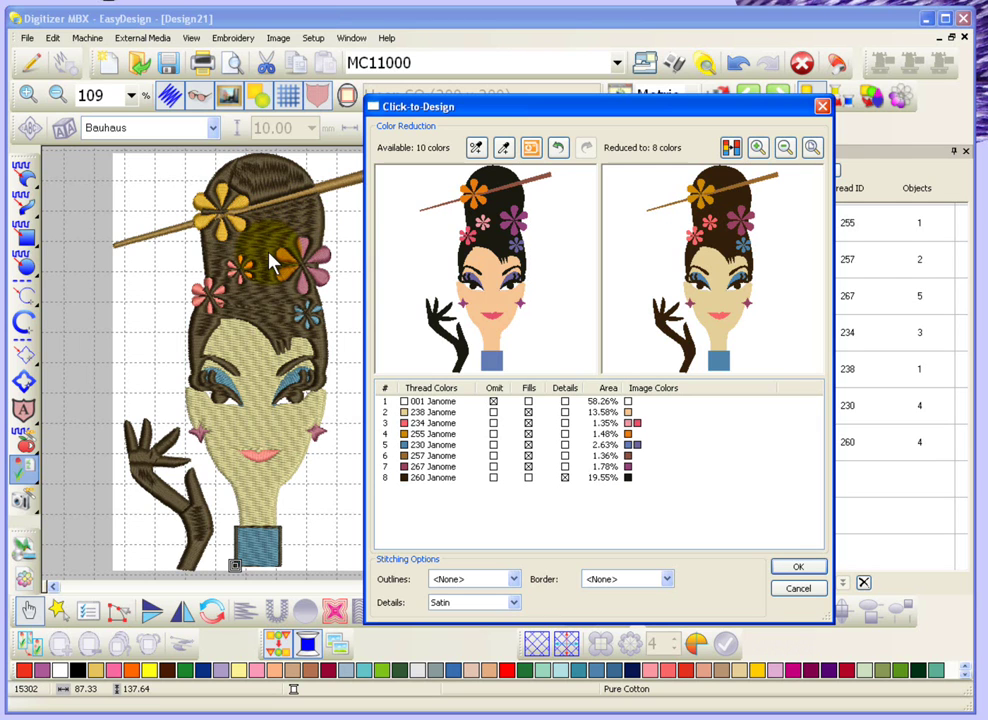
pyautogui.click(565, 478)
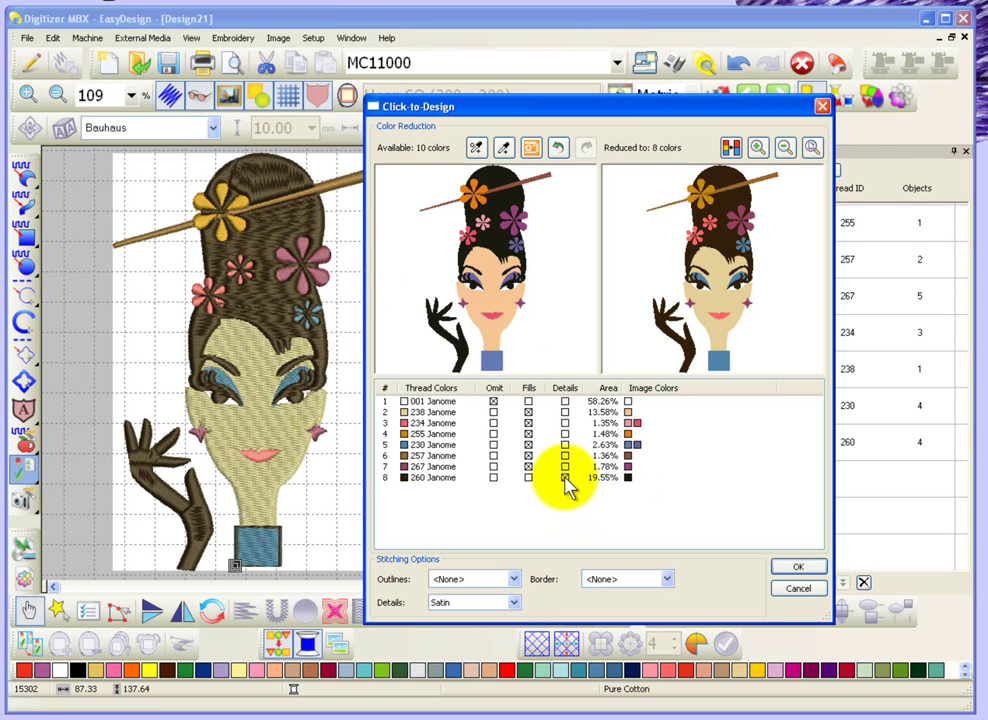
pyautogui.click(528, 477)
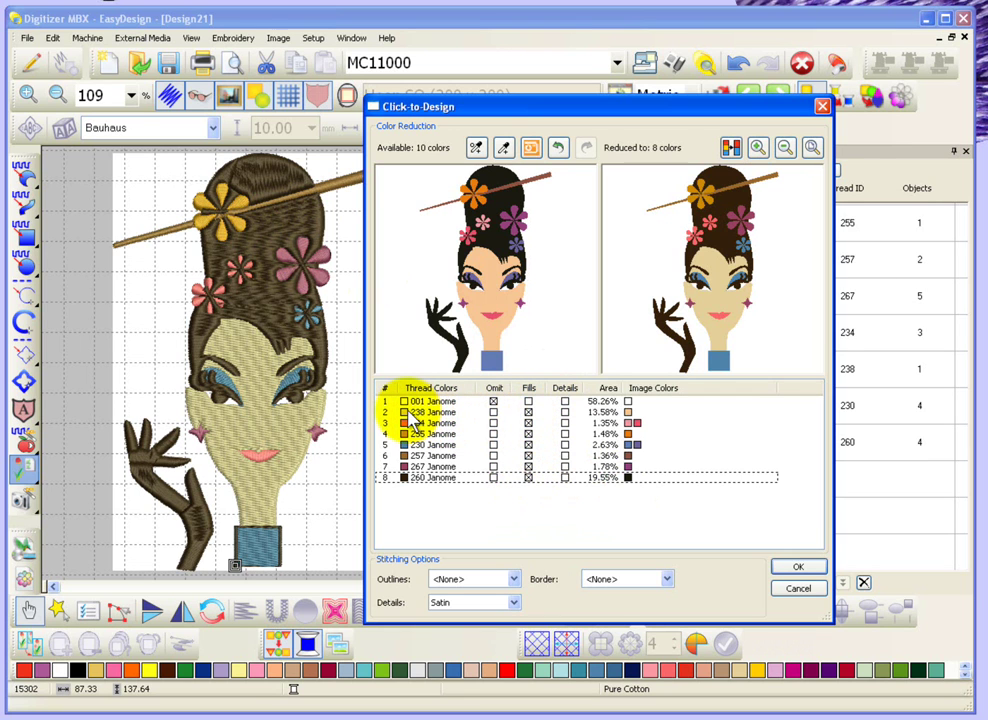
# - Set threads 234, 255, 230, 257 and 267 Janome to Details and convert the image to embroidery
pyautogui.click(566, 424)
pyautogui.click(566, 424)
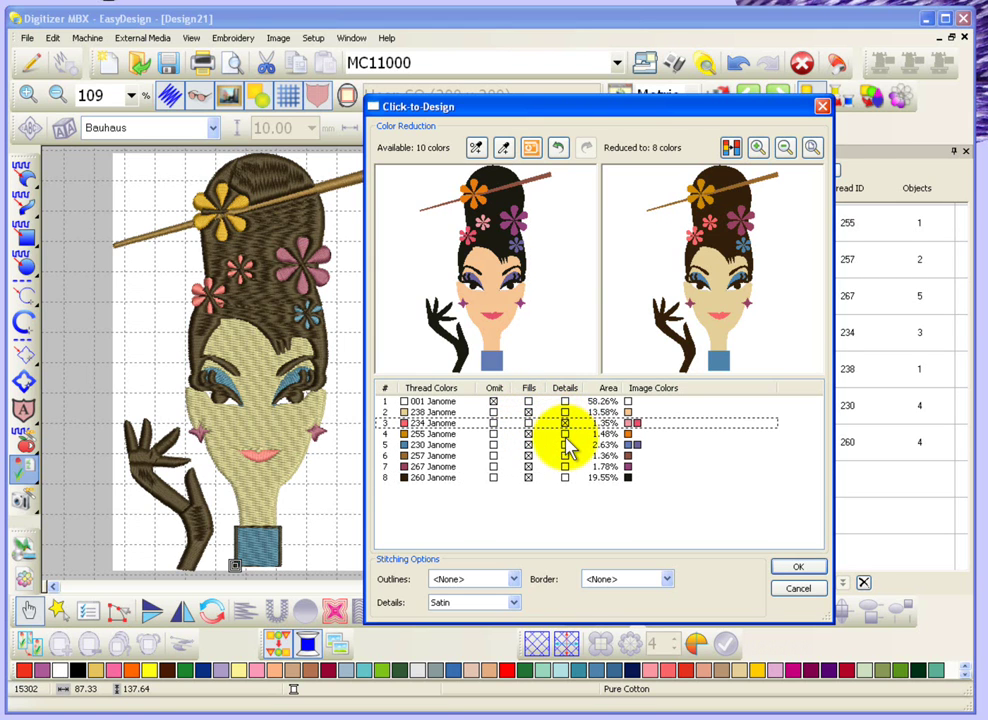
pyautogui.click(566, 435)
pyautogui.click(566, 435)
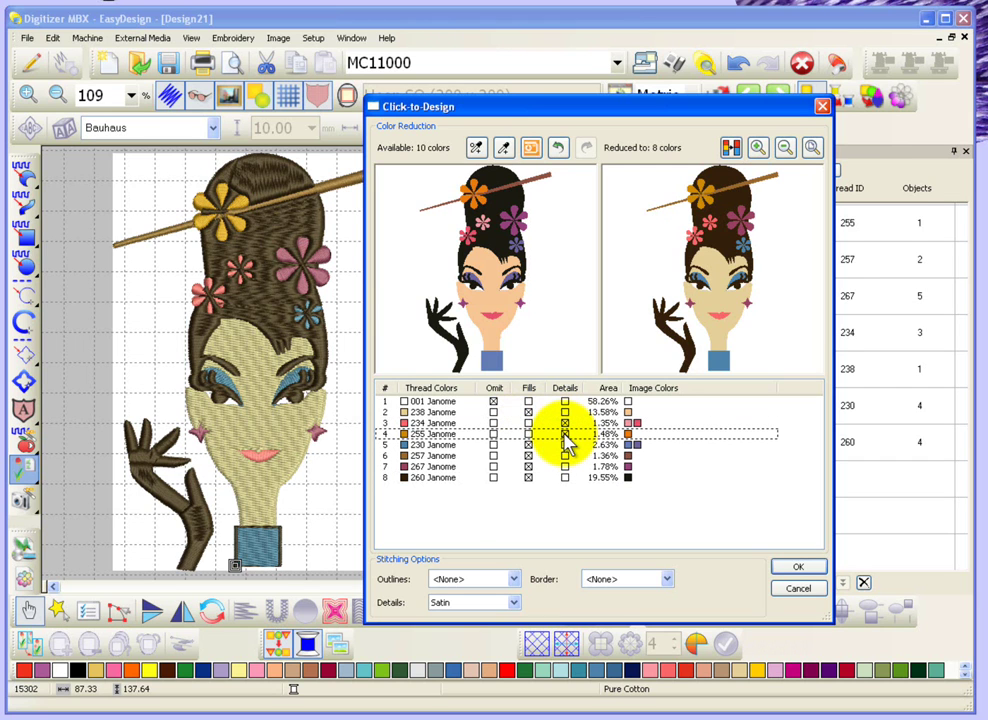
pyautogui.click(566, 446)
pyautogui.click(566, 446)
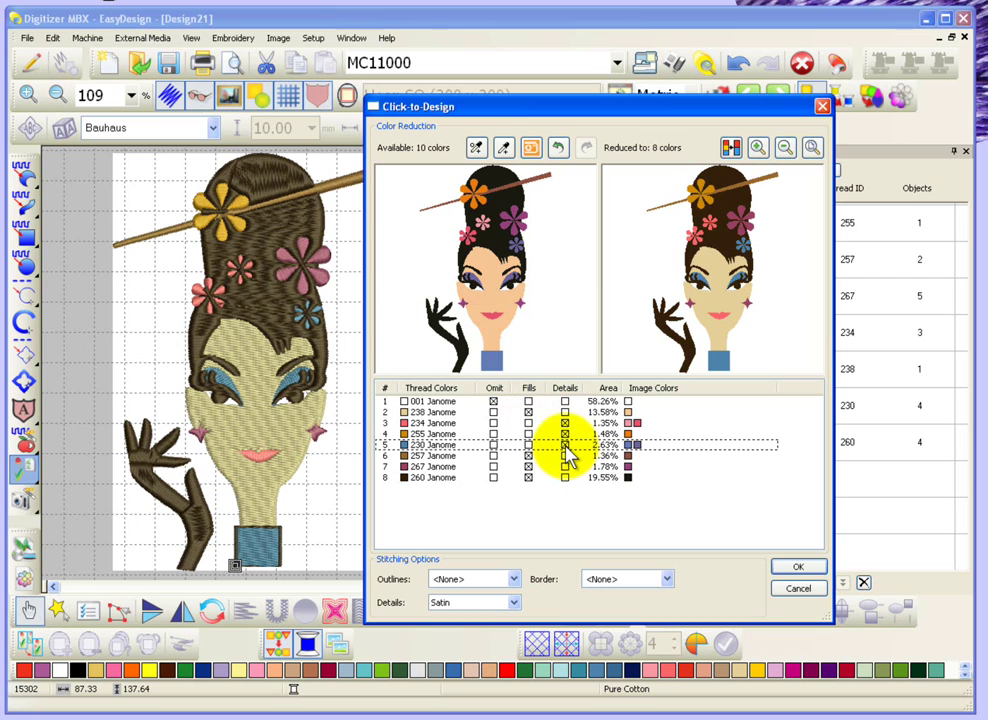
pyautogui.click(566, 457)
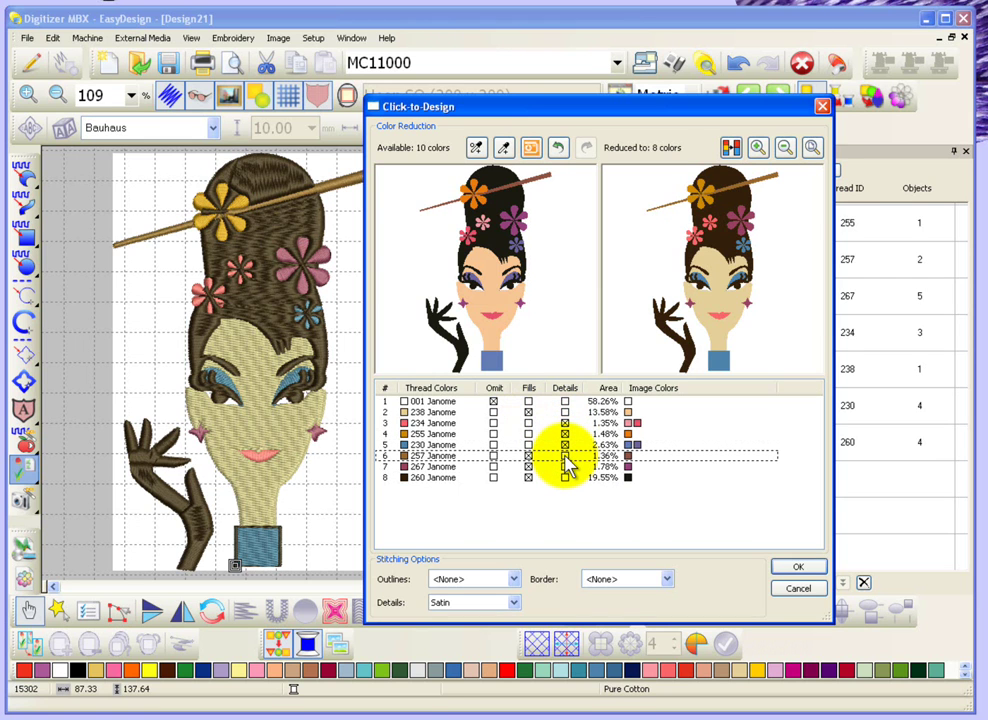
pyautogui.click(566, 457)
pyautogui.click(566, 467)
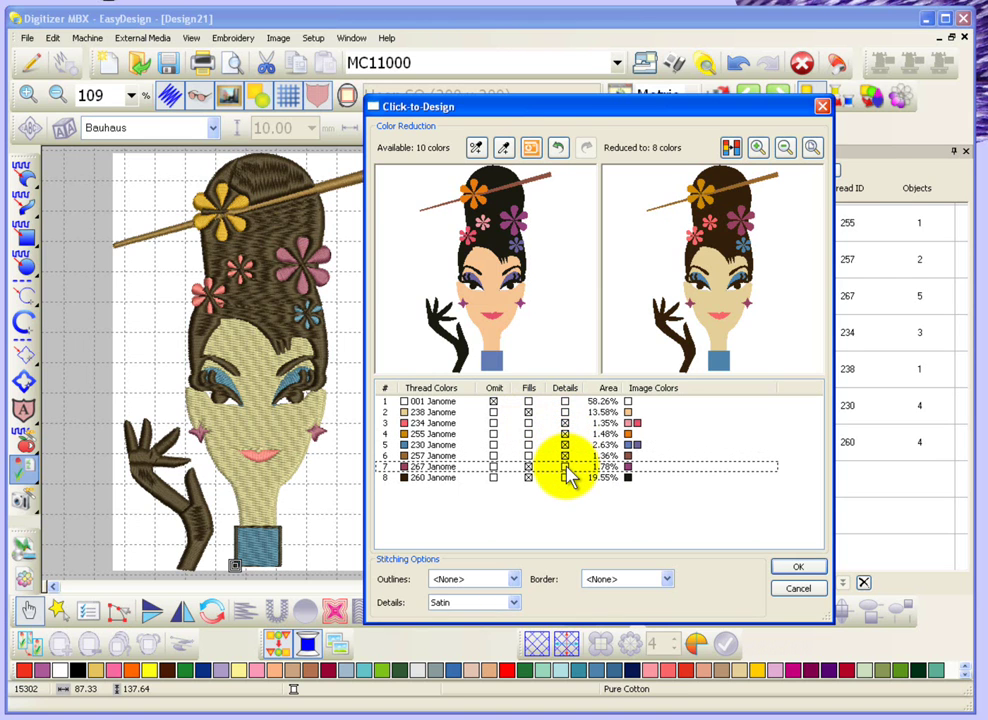
pyautogui.click(566, 467)
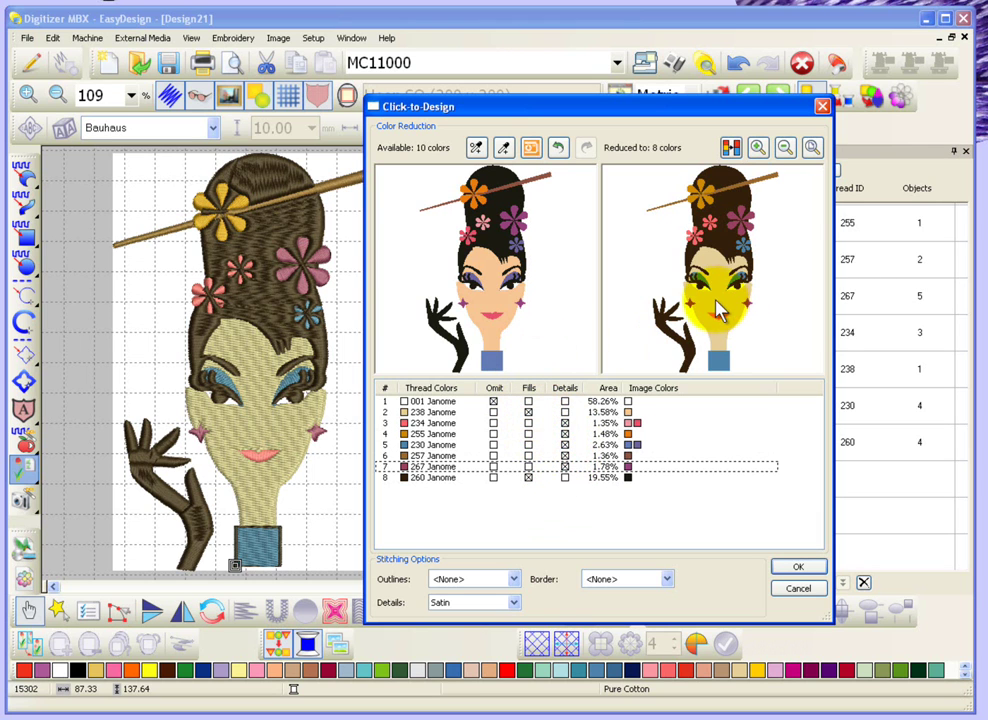
pyautogui.click(528, 478)
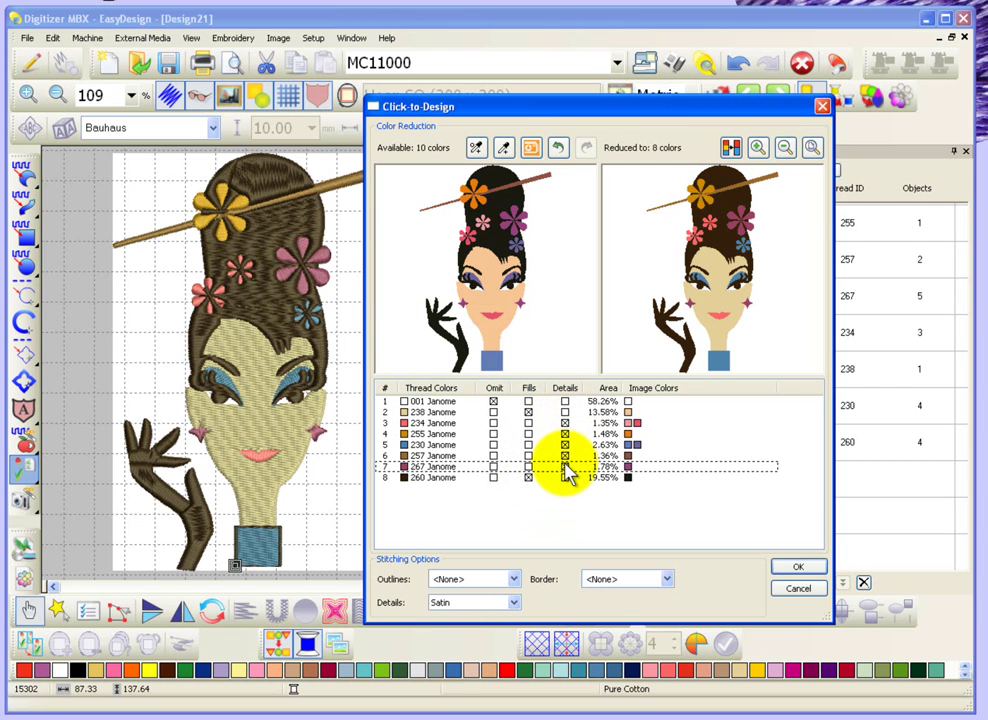
pyautogui.click(797, 566)
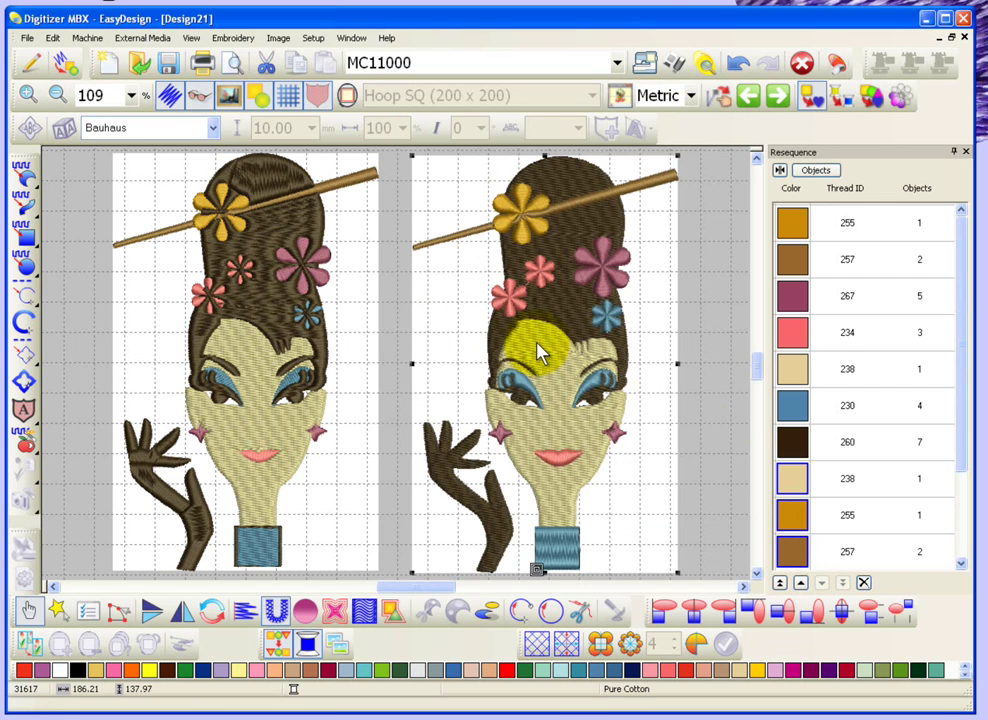
# - Create a new design and insert the pencils bitmap image from the Embroidery Album folder
pyautogui.moveTo(459, 227); pyautogui.dragTo(640, 342)
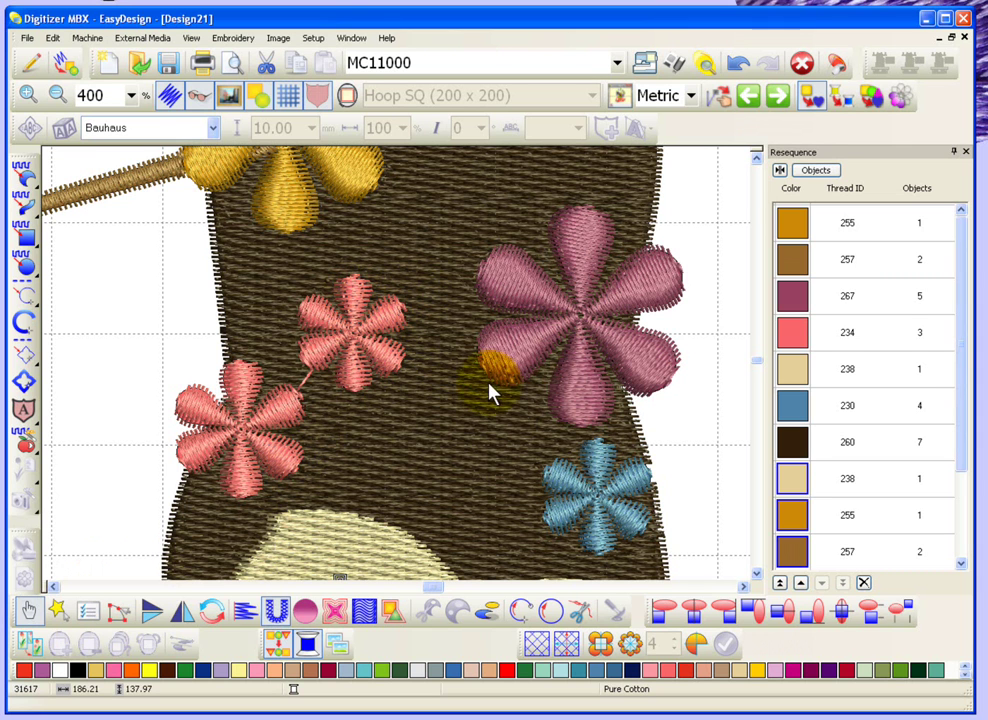
pyautogui.scroll(-2, 573, 397)
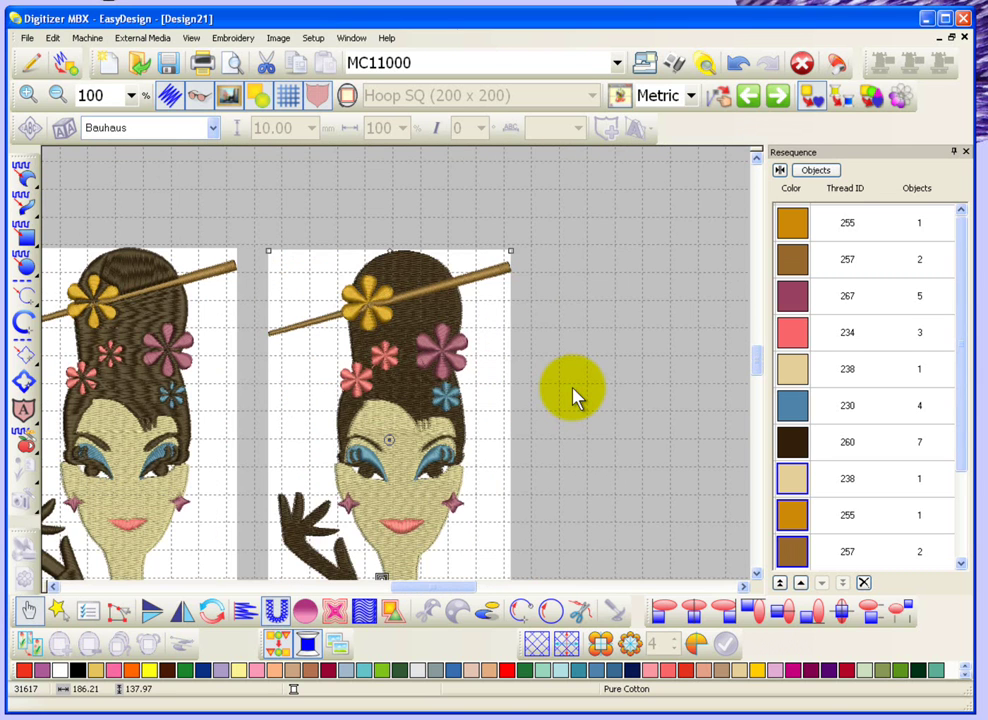
pyautogui.click(573, 397)
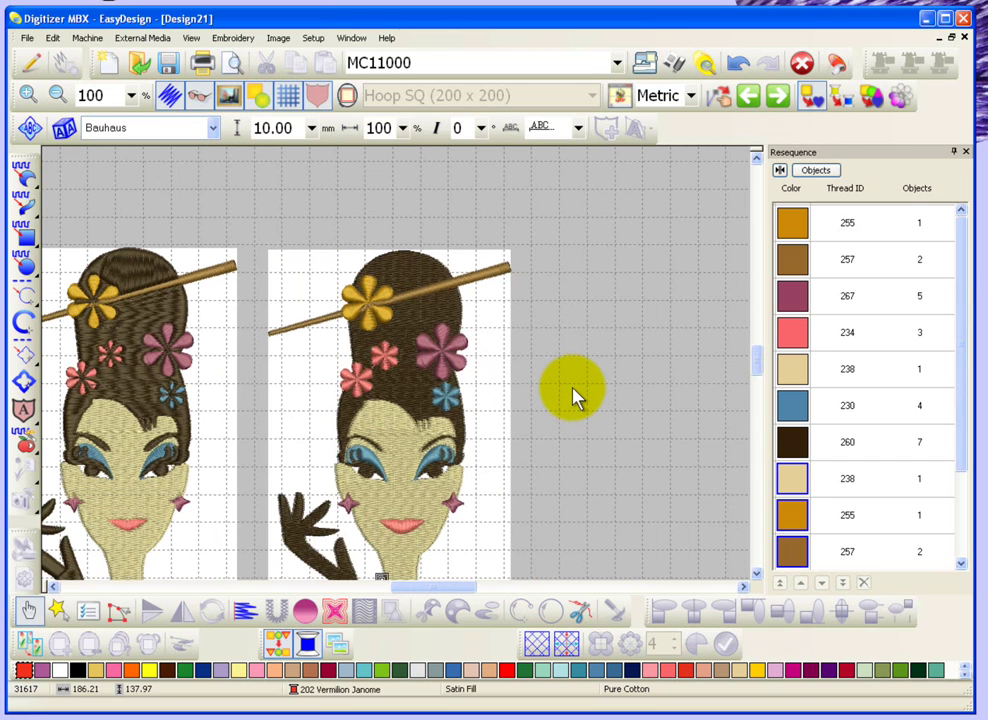
pyautogui.scroll(1, 573, 397)
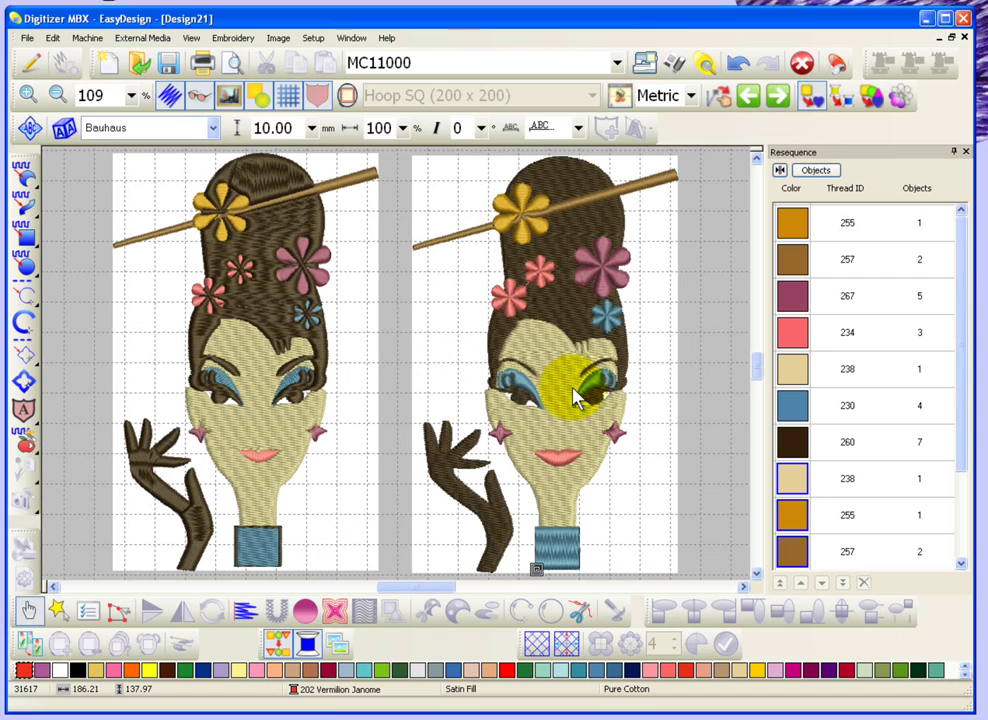
pyautogui.click(107, 66)
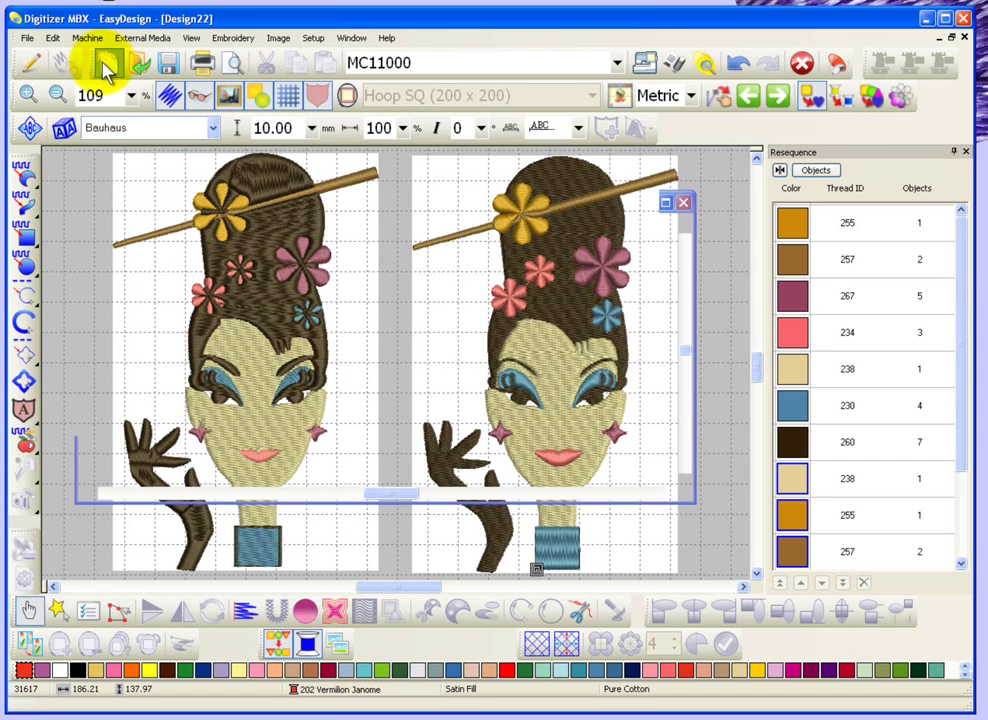
pyautogui.click(285, 40)
pyautogui.click(302, 55)
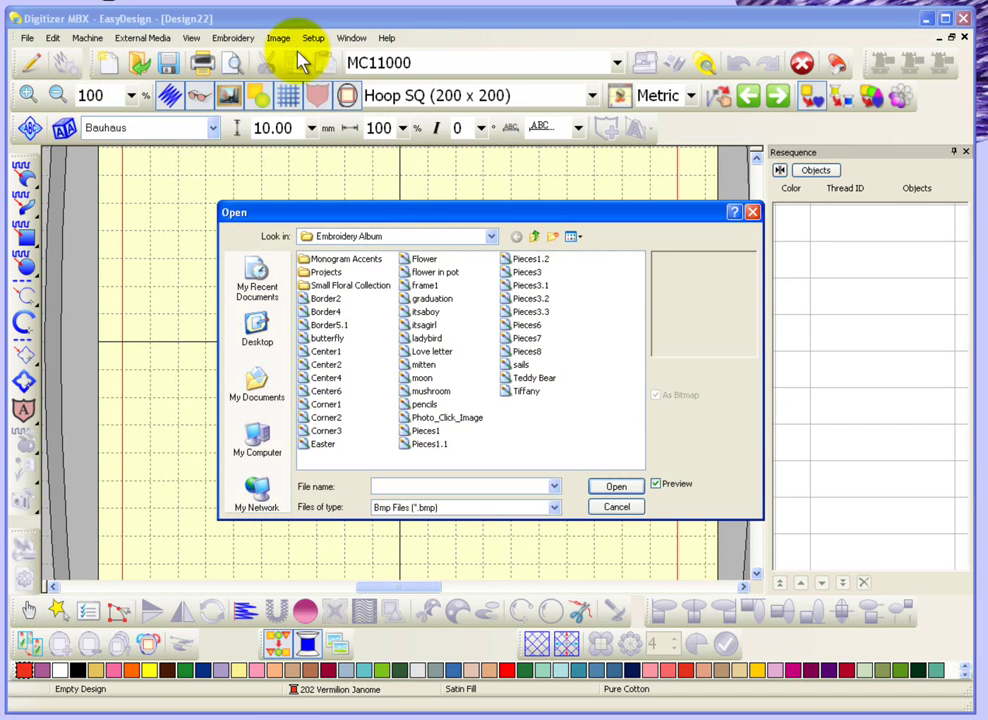
pyautogui.click(425, 407)
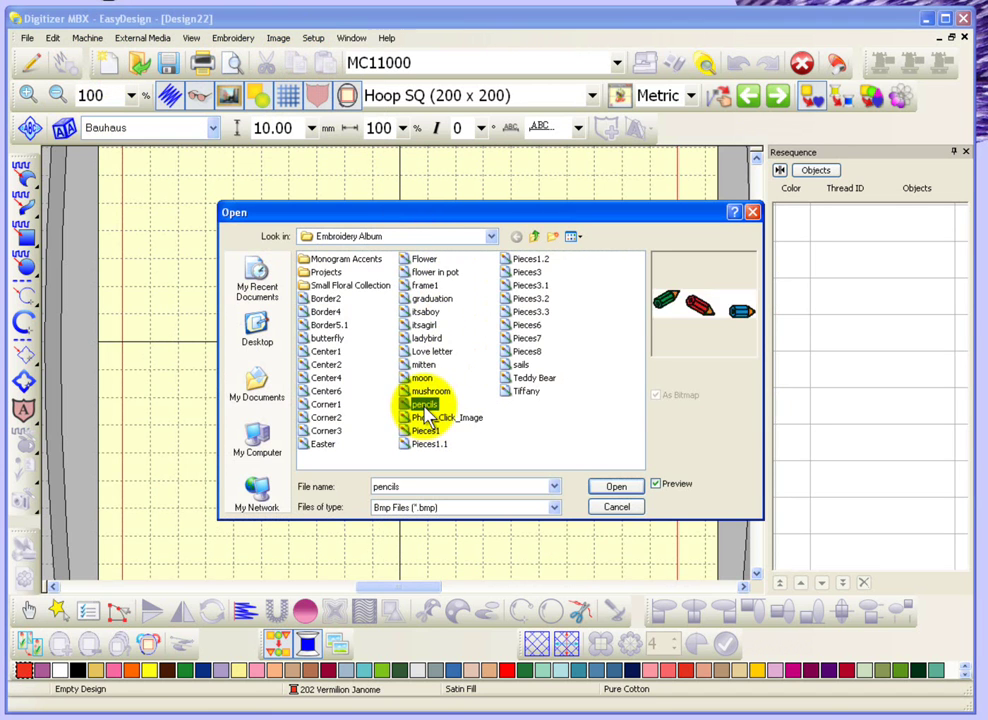
pyautogui.click(618, 488)
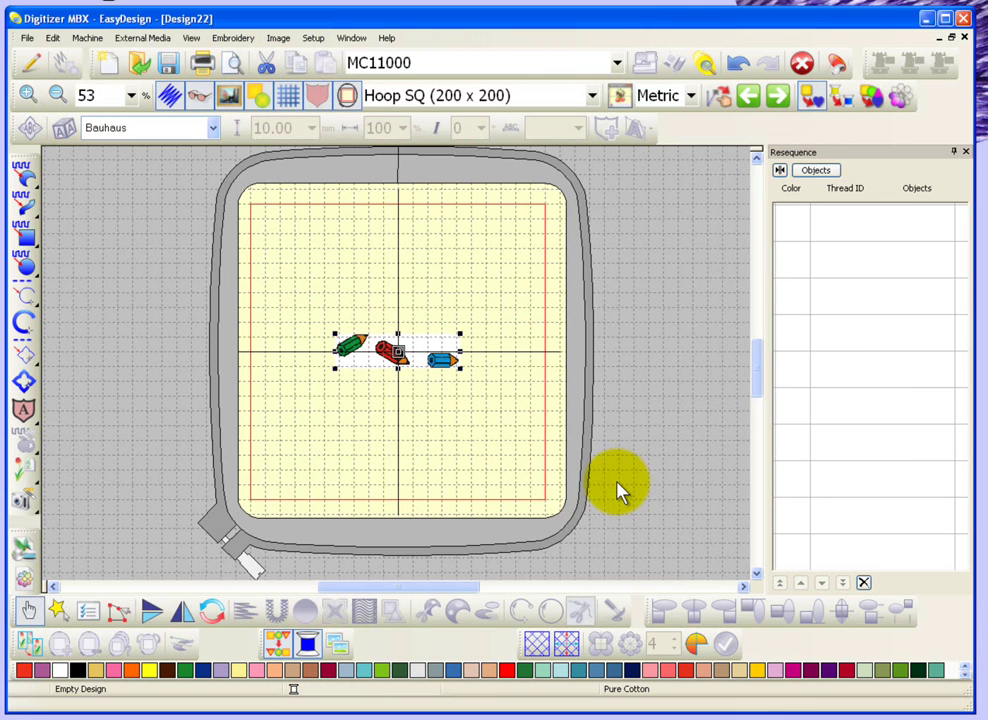
# - Start Click-to-Design on the pencils image, preview auto color reduction at 5 and 4 colors, and cancel the reduction
pyautogui.click(24, 466)
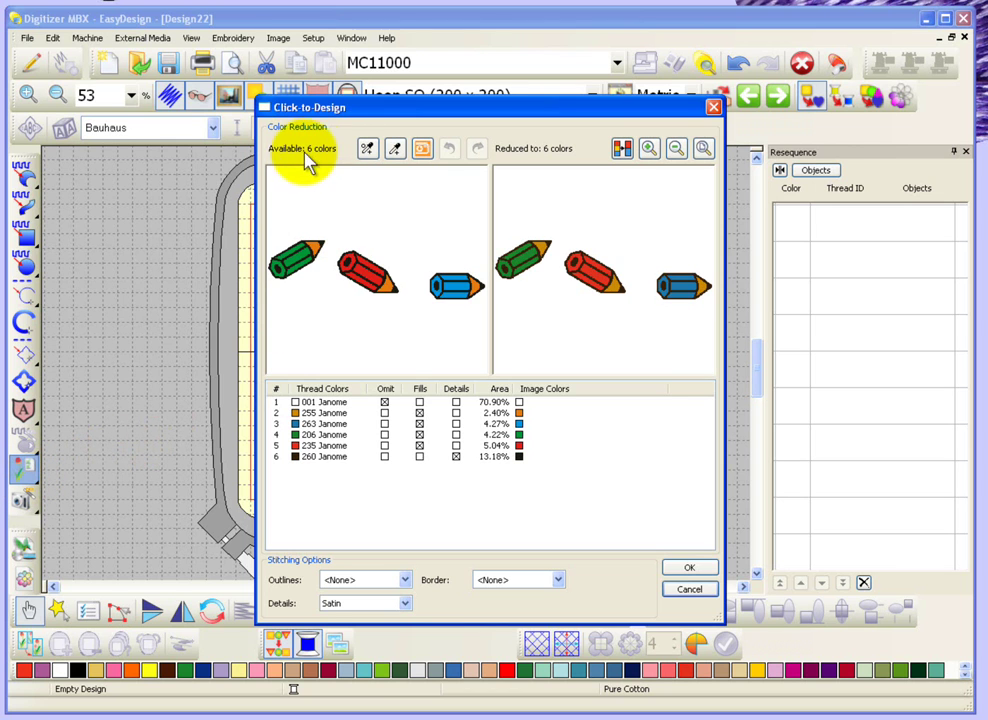
pyautogui.click(621, 150)
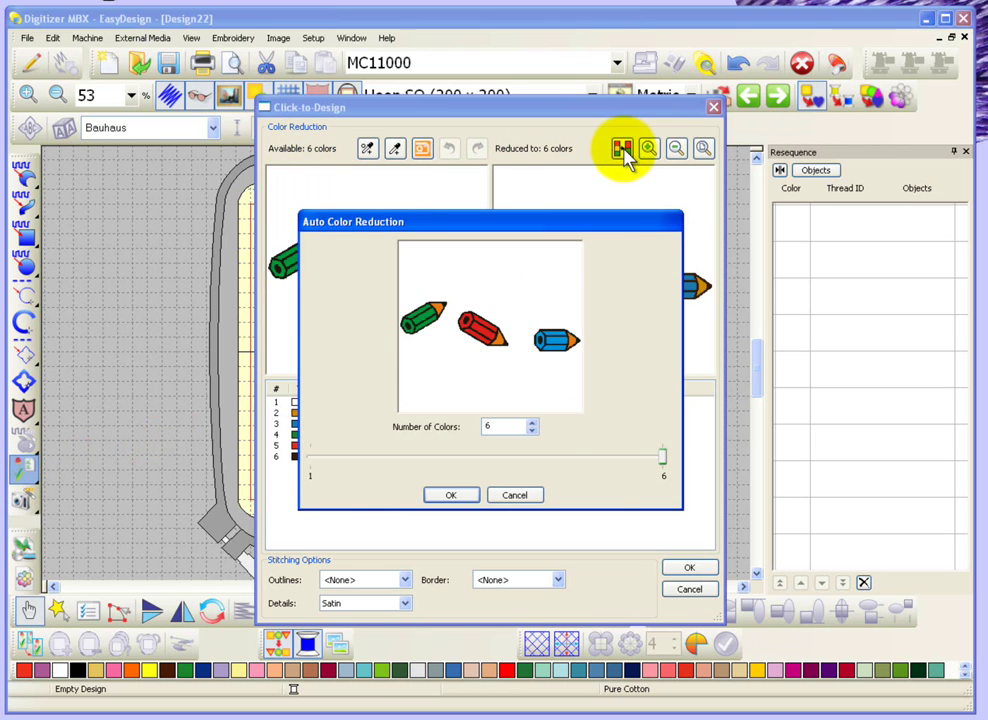
pyautogui.click(532, 431)
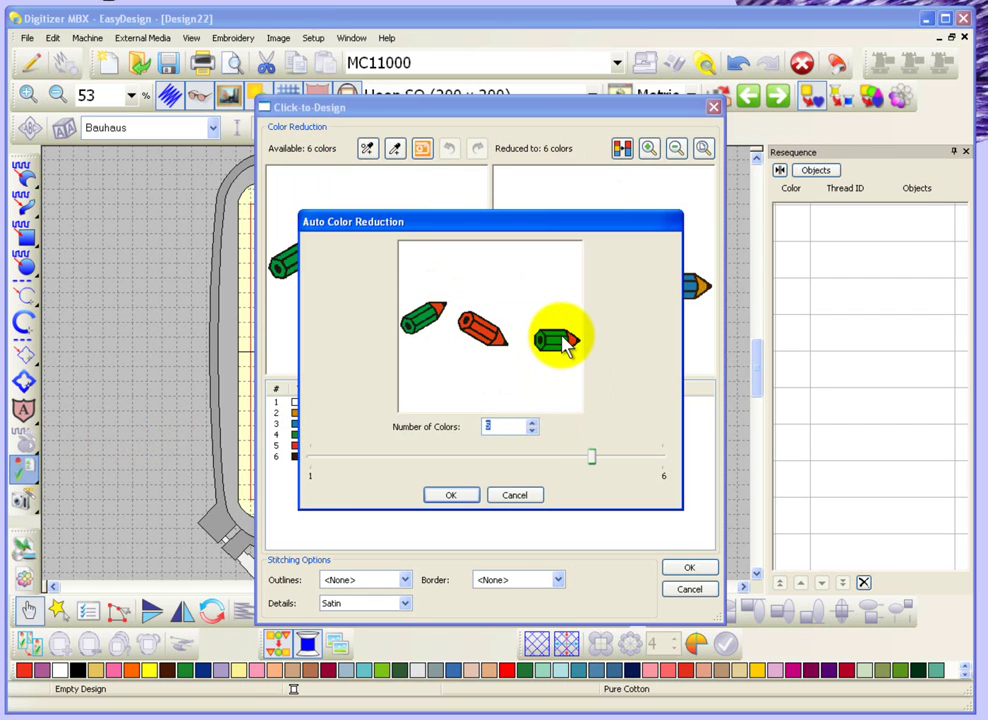
pyautogui.click(532, 432)
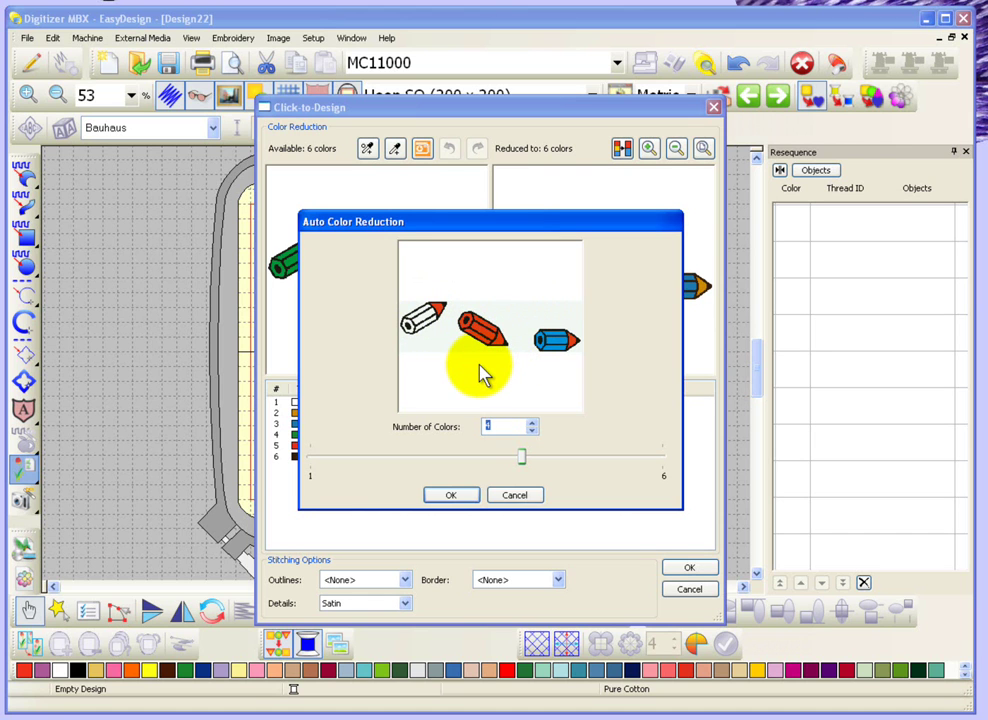
pyautogui.click(514, 496)
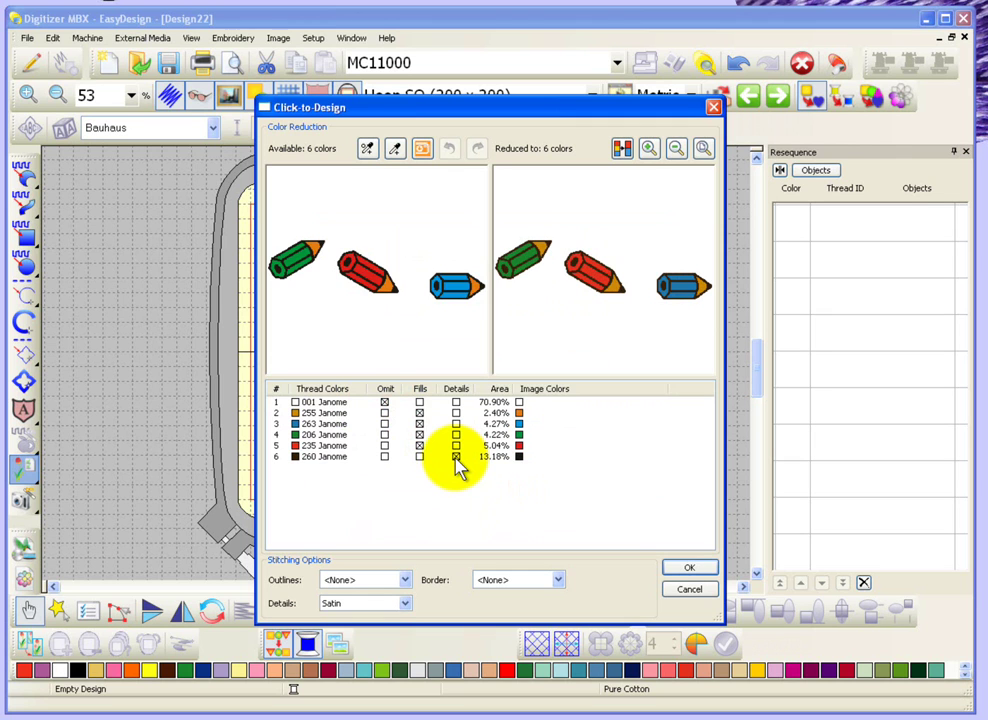
# - Merge the red 235 and green 206 Janome threads with blue 263 Janome and convert the pencils image to embroidery
pyautogui.click(298, 449)
pyautogui.moveTo(298, 449); pyautogui.dragTo(303, 426)
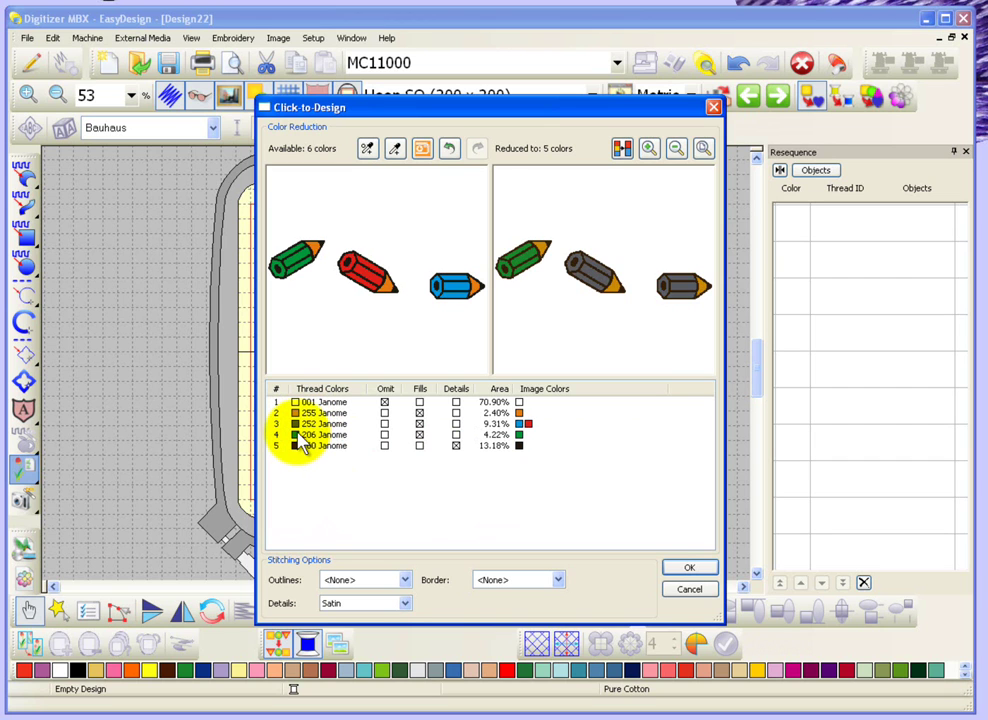
pyautogui.click(300, 438)
pyautogui.moveTo(298, 442); pyautogui.dragTo(309, 430)
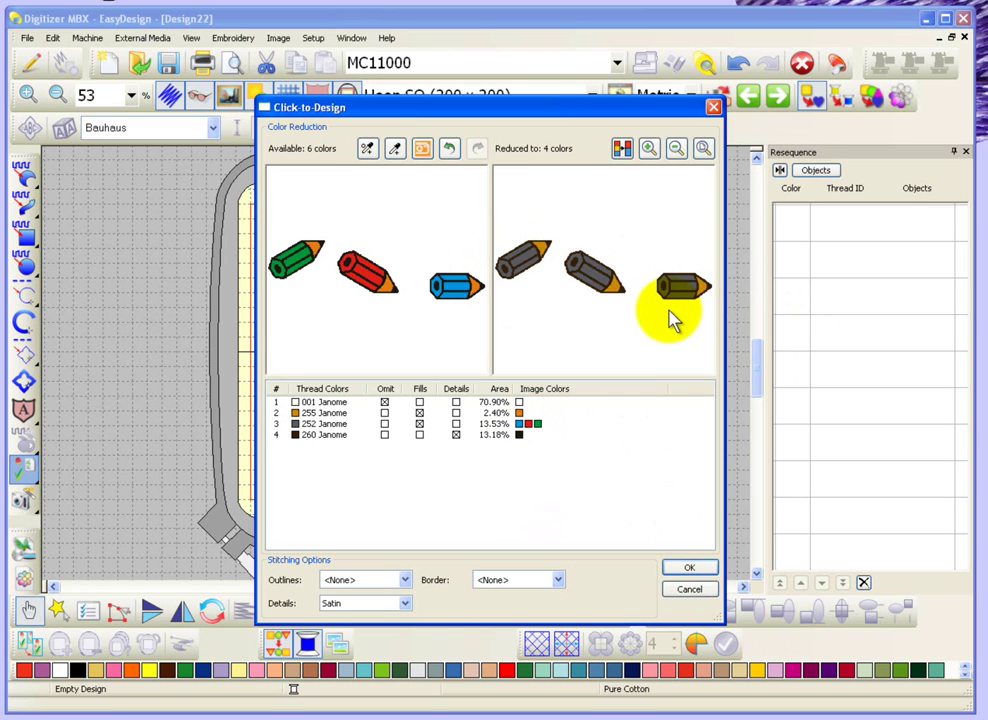
pyautogui.click(688, 568)
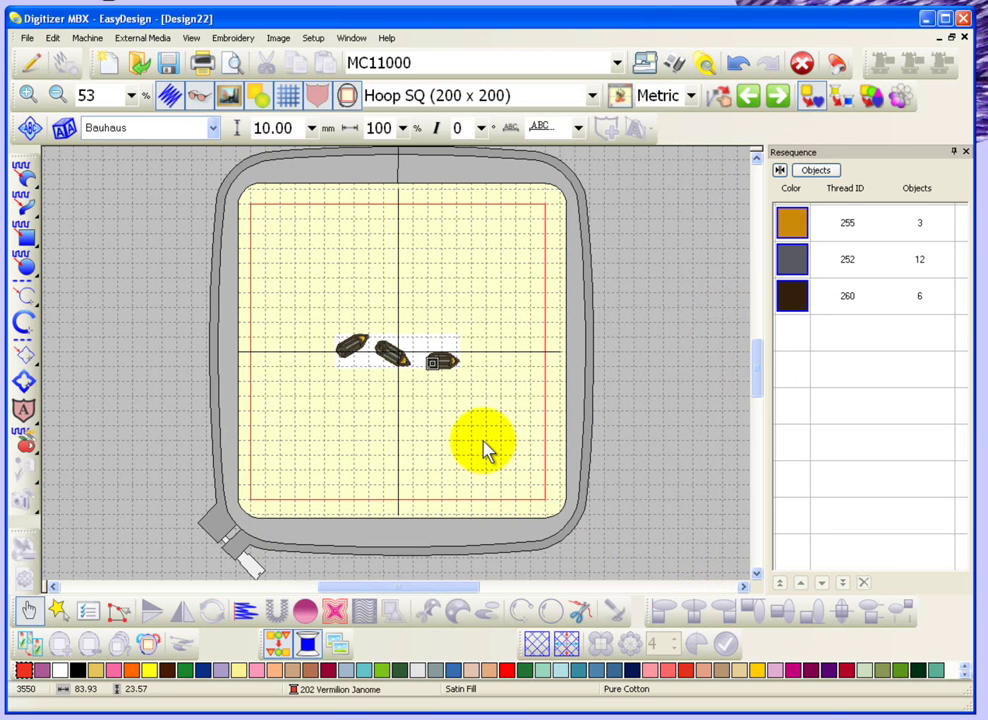
# - Recolor the pencils' gray thread 252 fills to 202 Vermilion Janome and deselect them
pyautogui.press('z')
pyautogui.moveTo(318, 325); pyautogui.dragTo(483, 398)
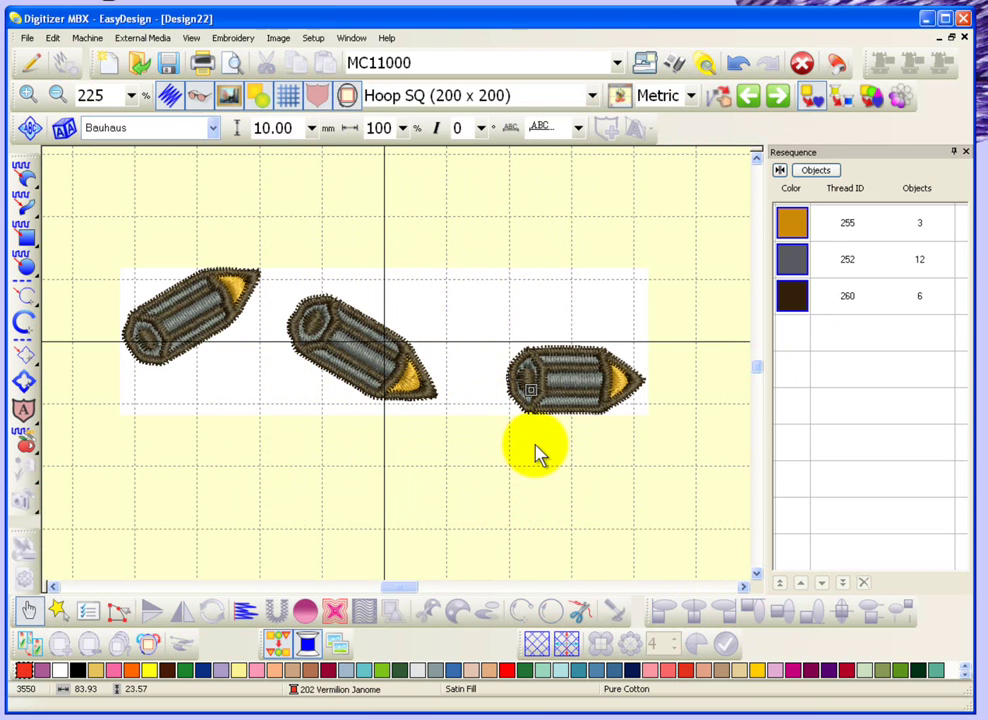
pyautogui.click(796, 268)
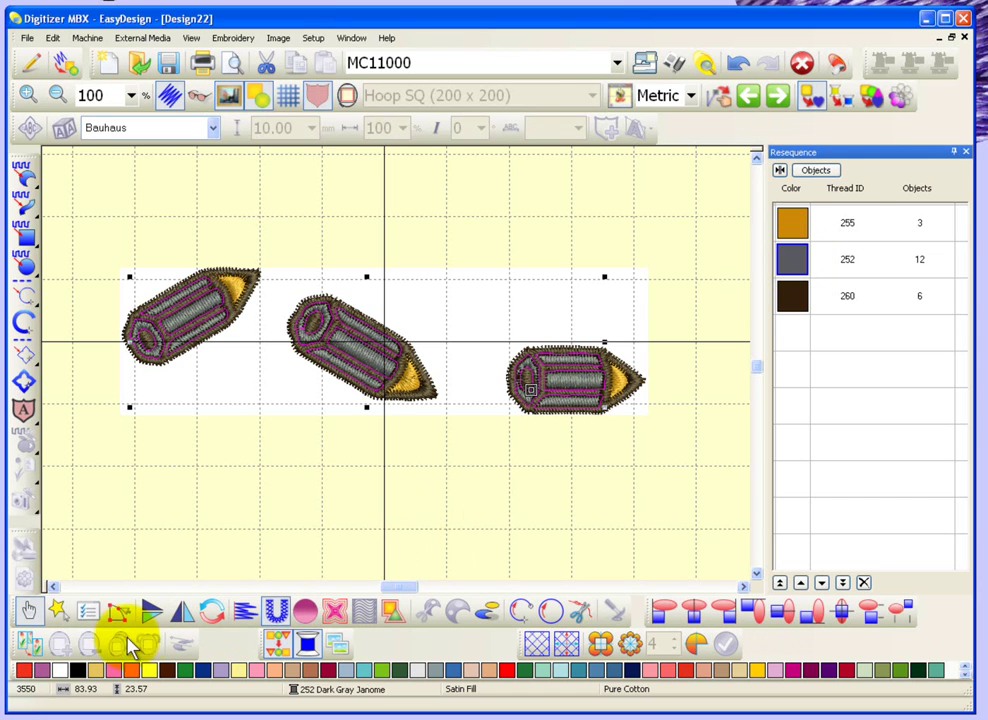
pyautogui.click(22, 670)
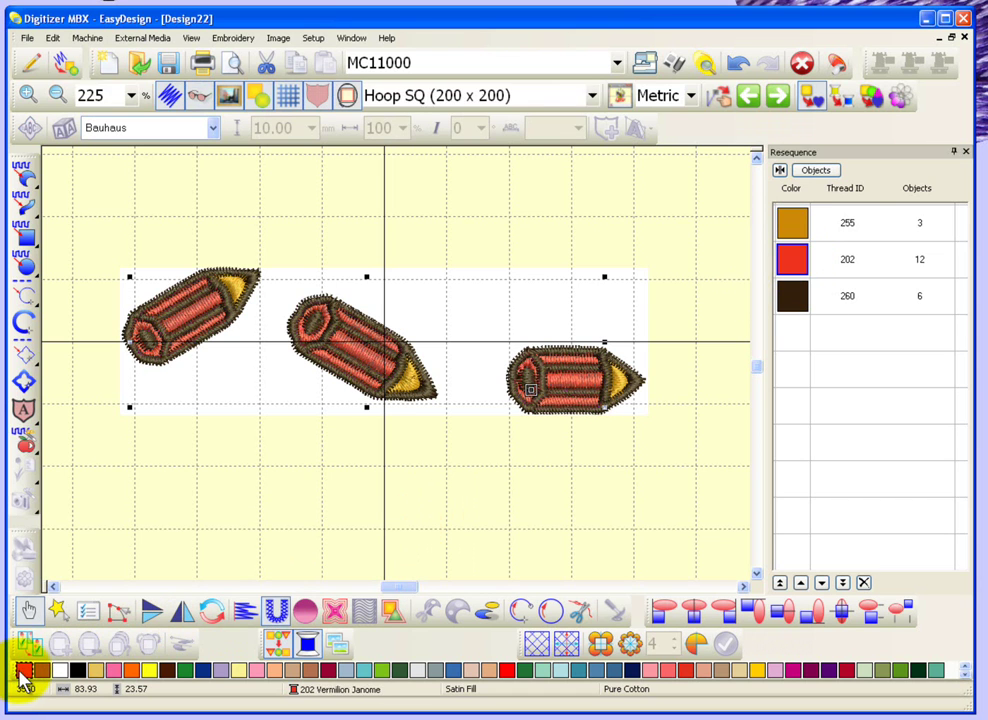
pyautogui.click(283, 540)
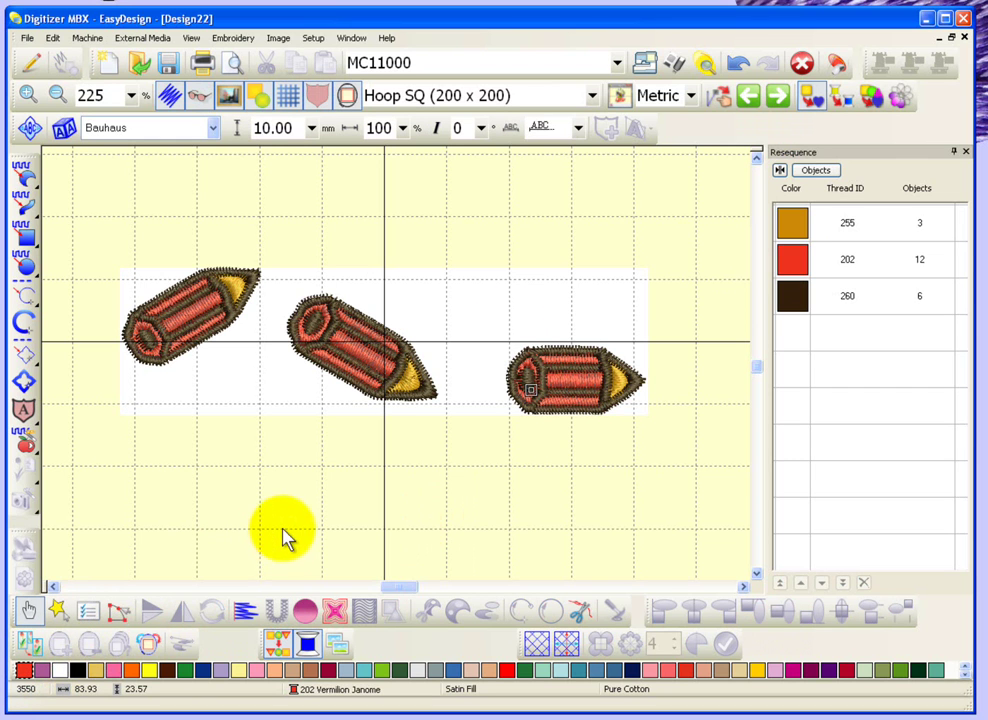
# - Undo the recoloring, the embroidery conversion and the color merge to restore the original pencils image
pyautogui.click(738, 64)
pyautogui.click(738, 64)
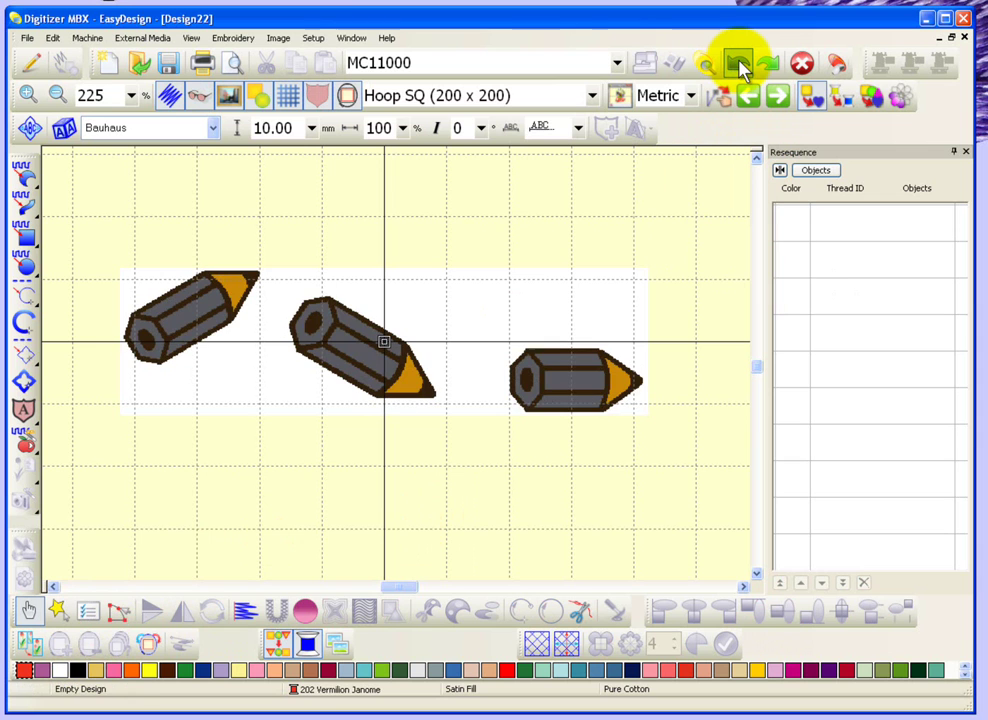
pyautogui.click(738, 64)
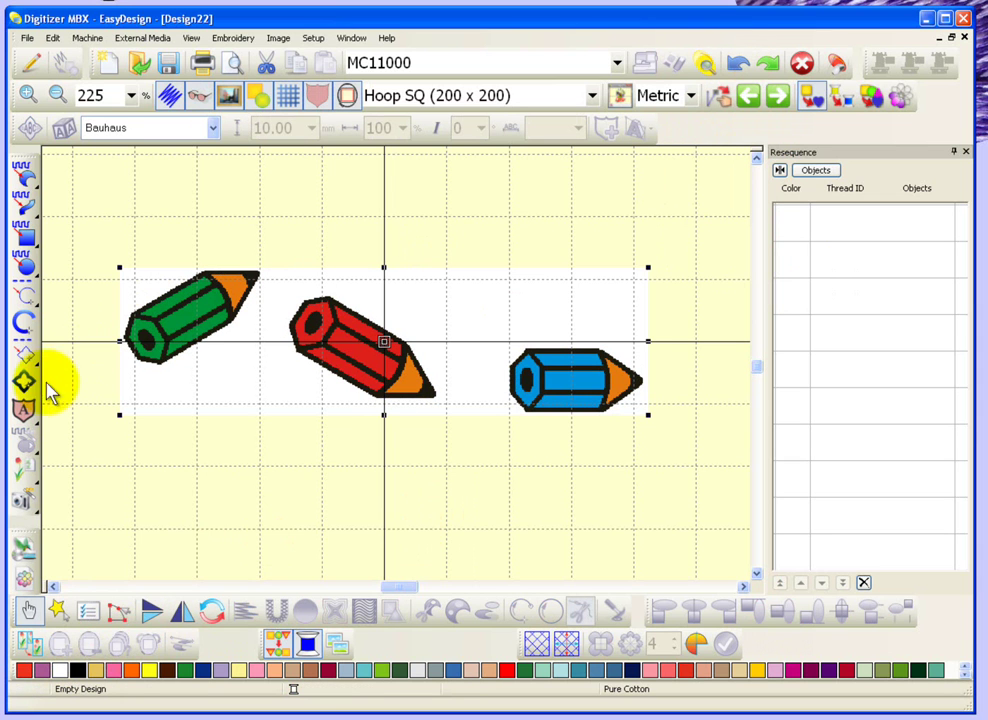
# - Convert the pencils image with Click-to-Design, setting Details to Satin Lines, and deselect the result
pyautogui.click(27, 467)
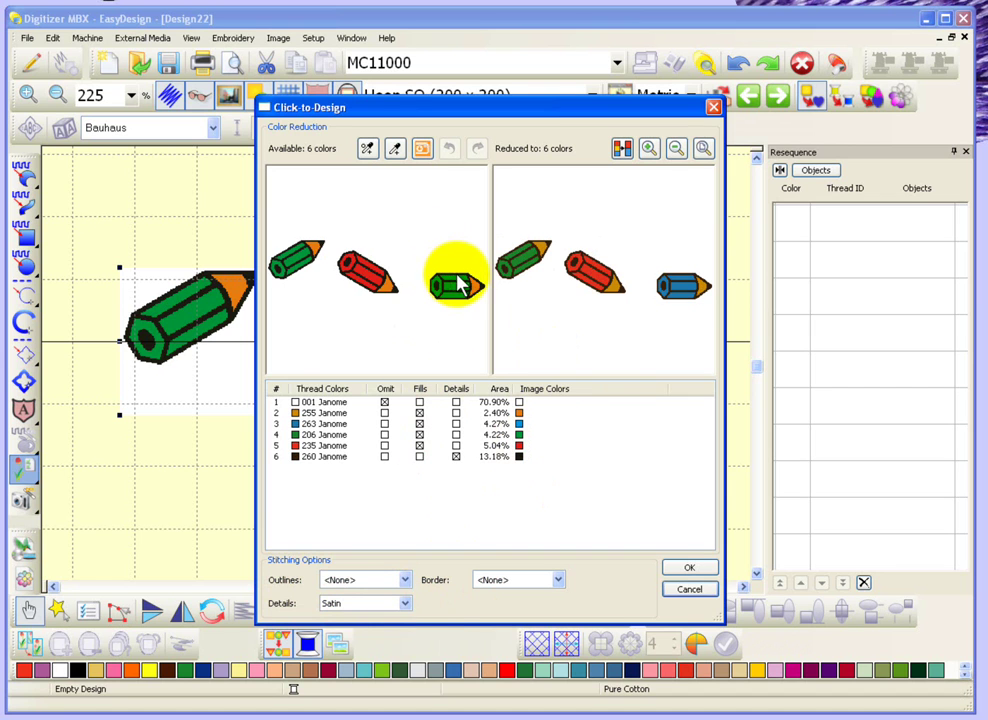
pyautogui.click(405, 604)
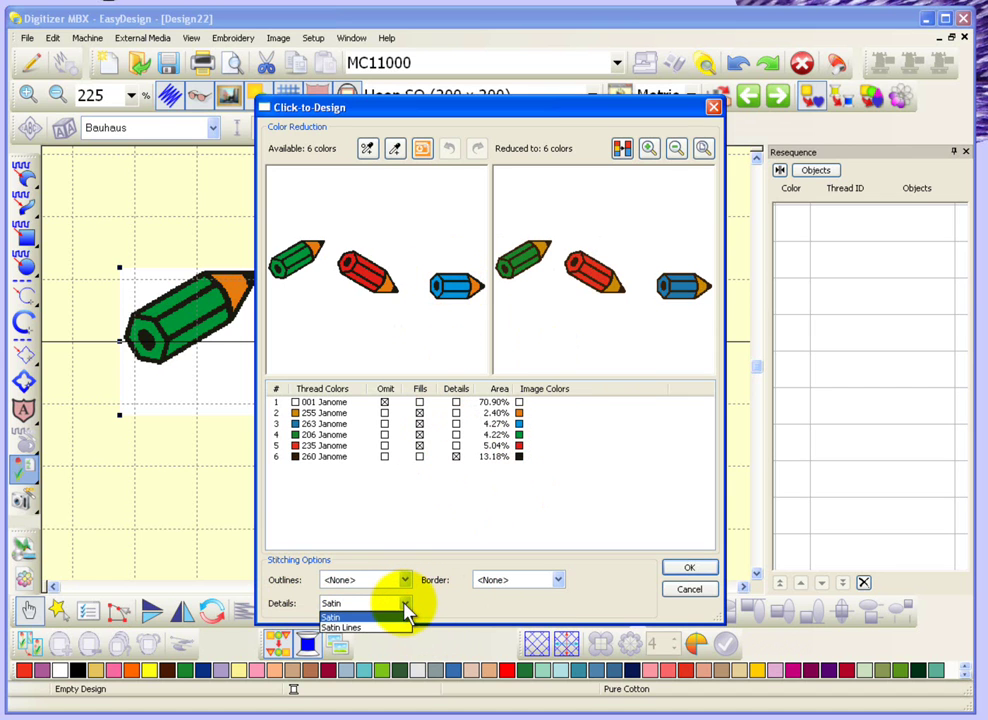
pyautogui.click(358, 628)
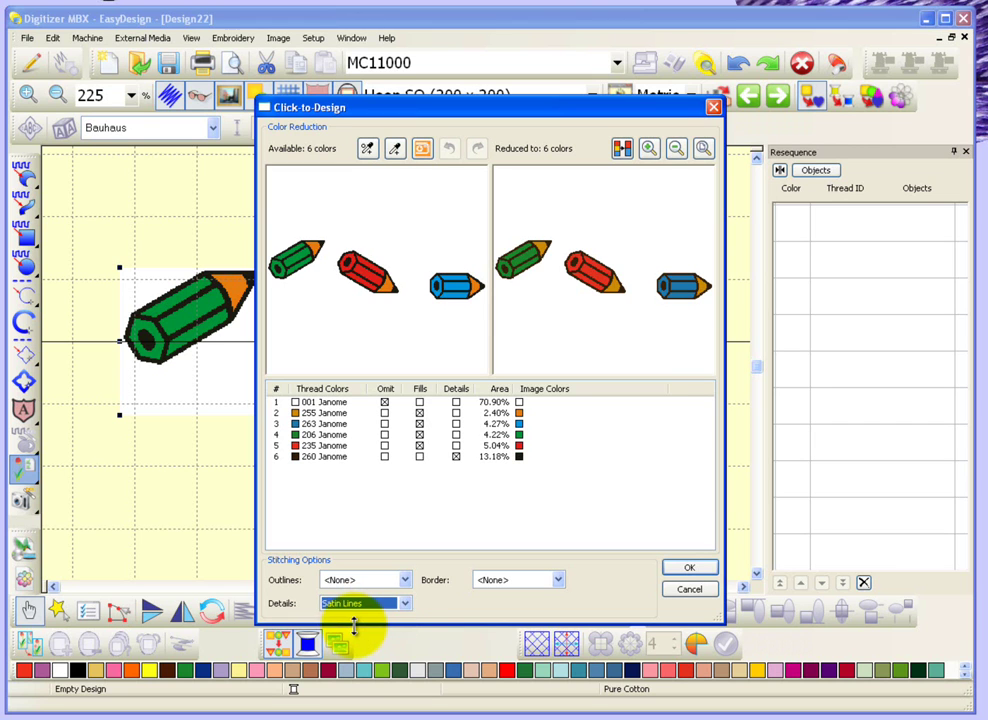
pyautogui.click(690, 568)
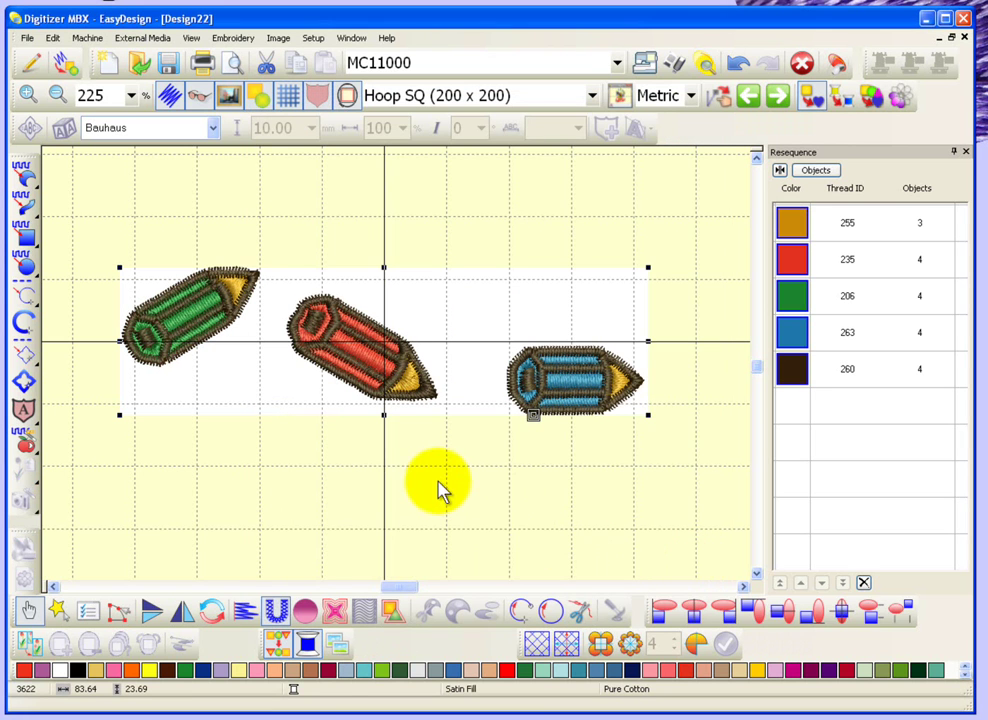
pyautogui.click(445, 490)
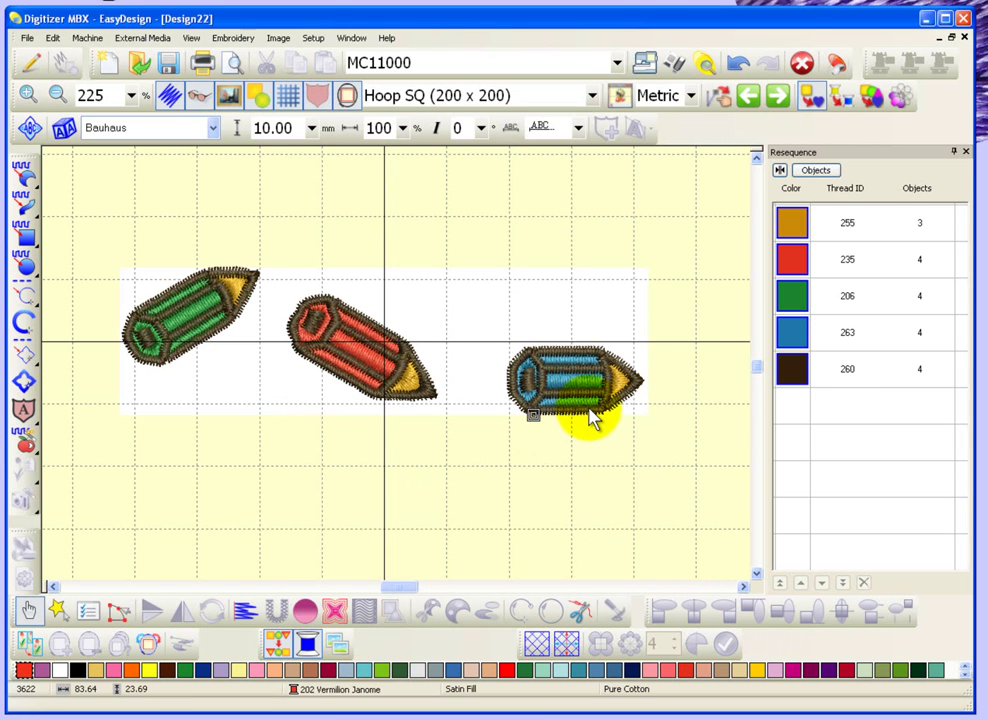
# - List the design's individual objects, examine the dark detail objects at the end of the sequence, and undo the conversion
pyautogui.click(818, 171)
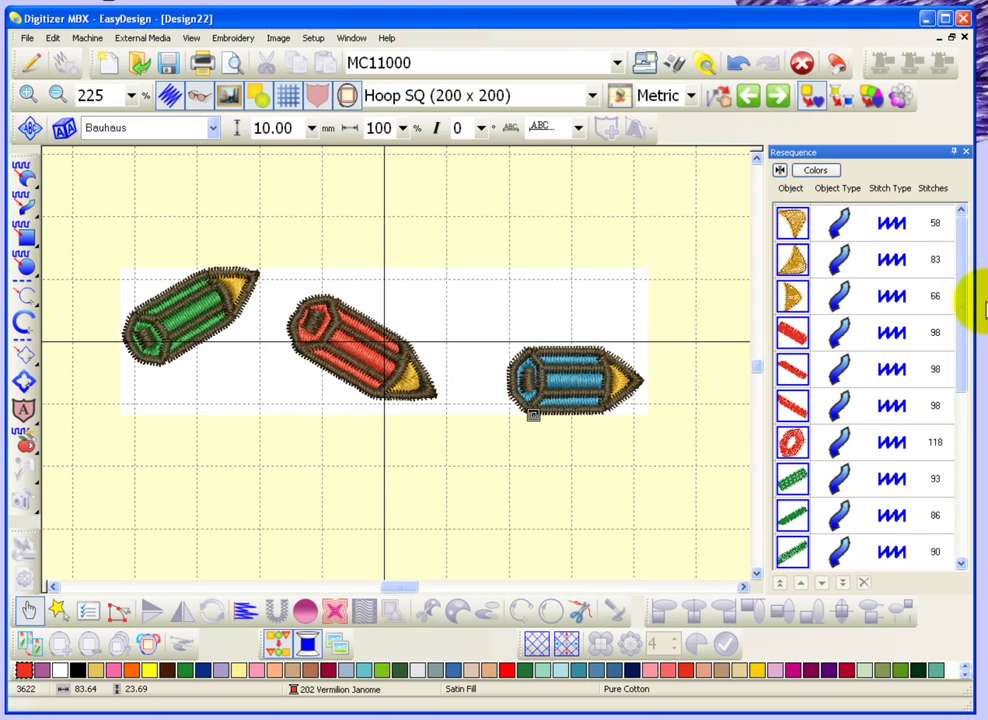
pyautogui.moveTo(961, 294); pyautogui.dragTo(958, 480)
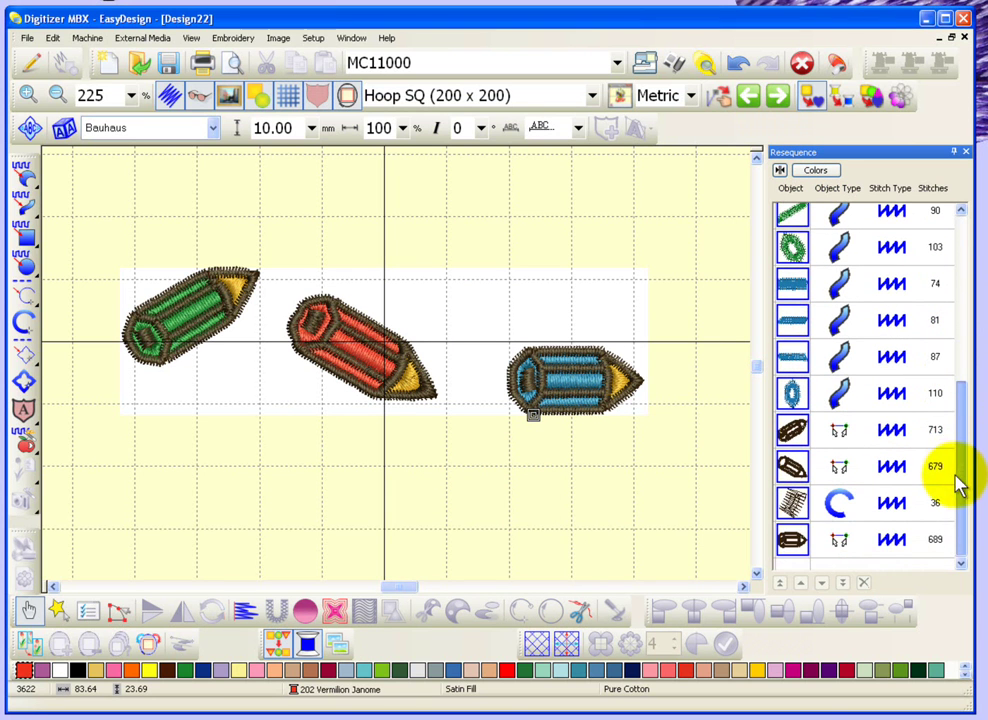
pyautogui.click(820, 532)
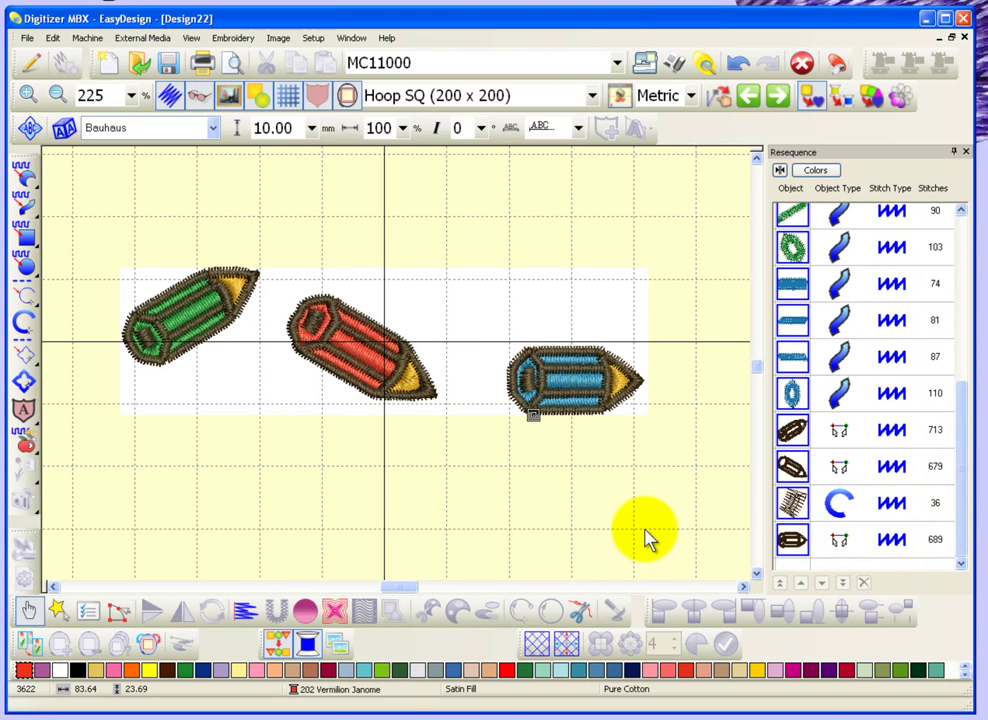
pyautogui.click(737, 64)
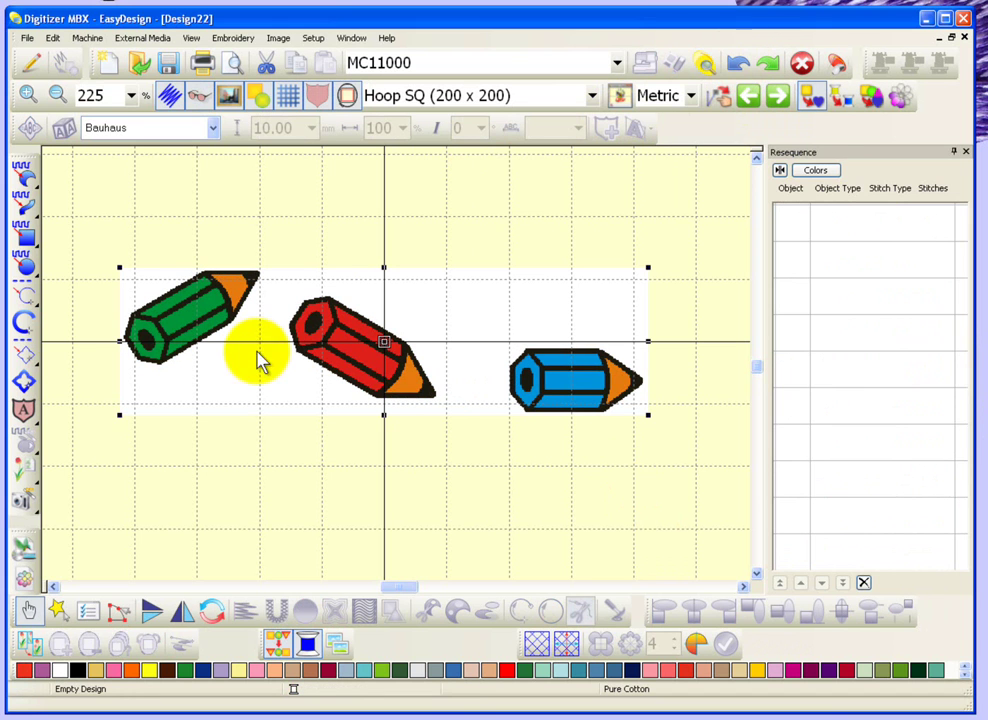
# - Convert the pencils with Click-to-Design using 202 Janome outlines, Satin details, and the red, green and blue threads merged into one
pyautogui.click(27, 470)
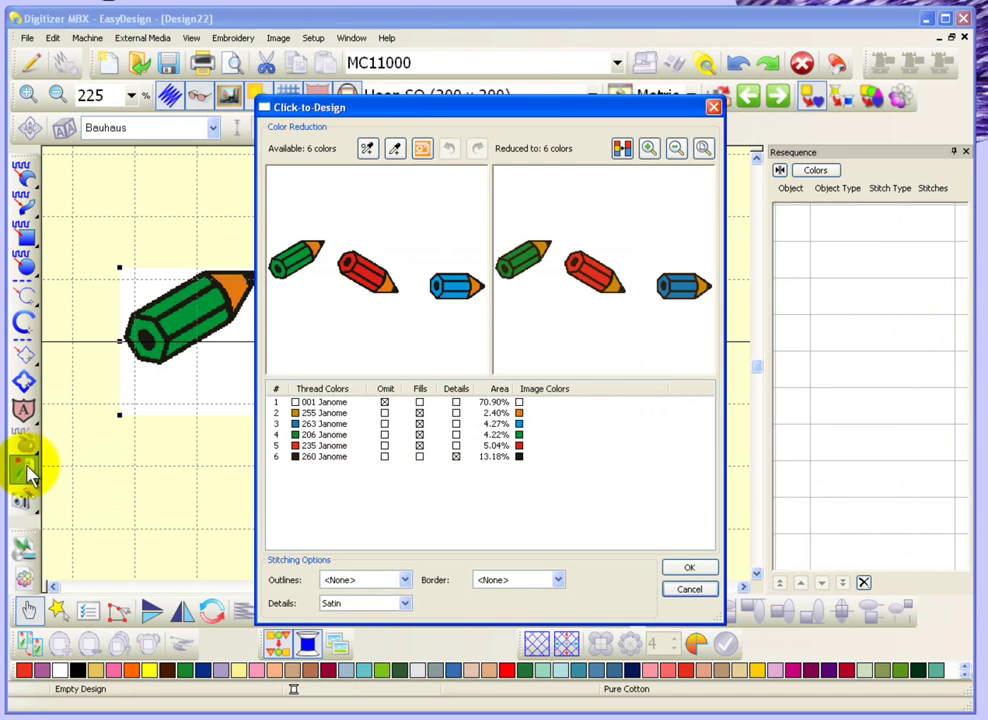
pyautogui.click(405, 580)
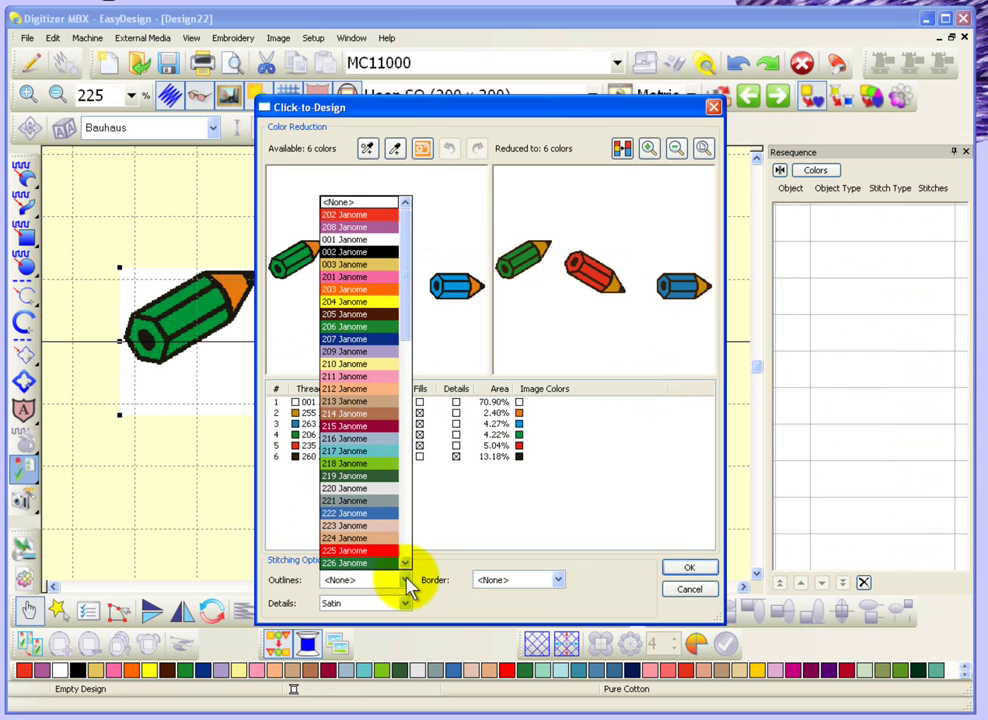
pyautogui.click(364, 214)
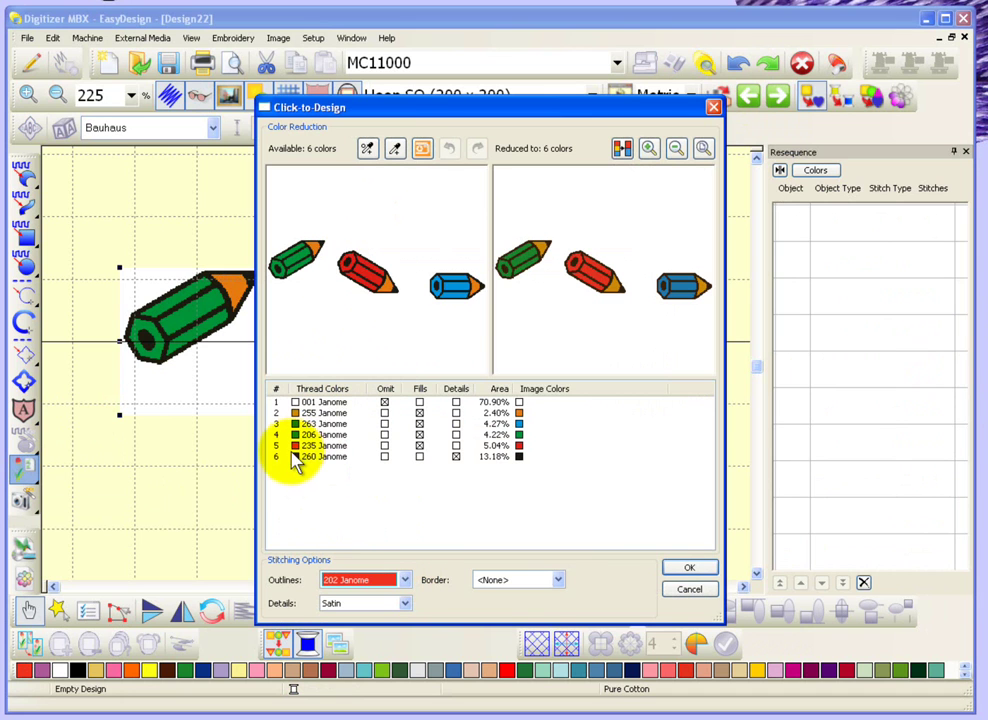
pyautogui.moveTo(298, 446)
pyautogui.mouseDown()
pyautogui.moveTo(294, 426)
pyautogui.moveTo(300, 437)
pyautogui.moveTo(307, 423)
pyautogui.mouseUp()
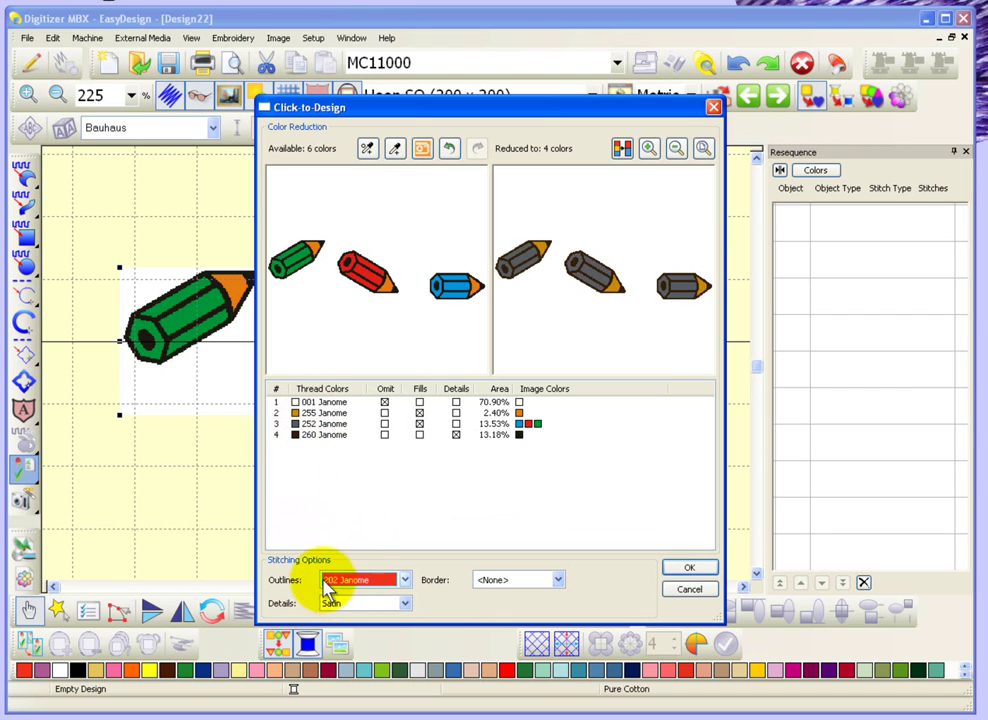
pyautogui.click(677, 569)
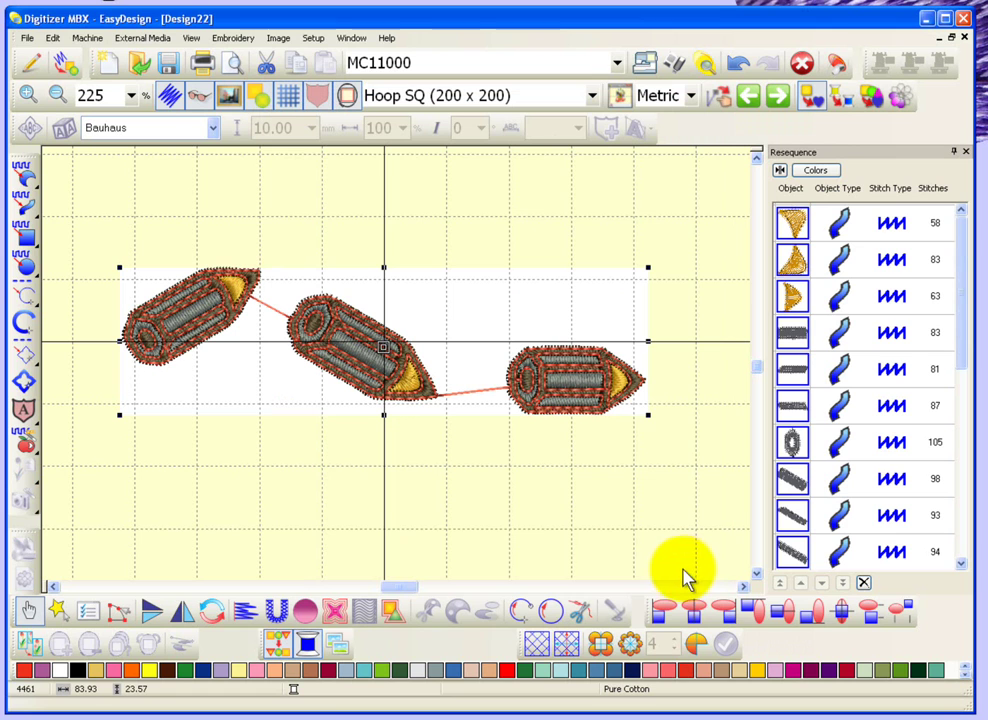
pyautogui.click(490, 497)
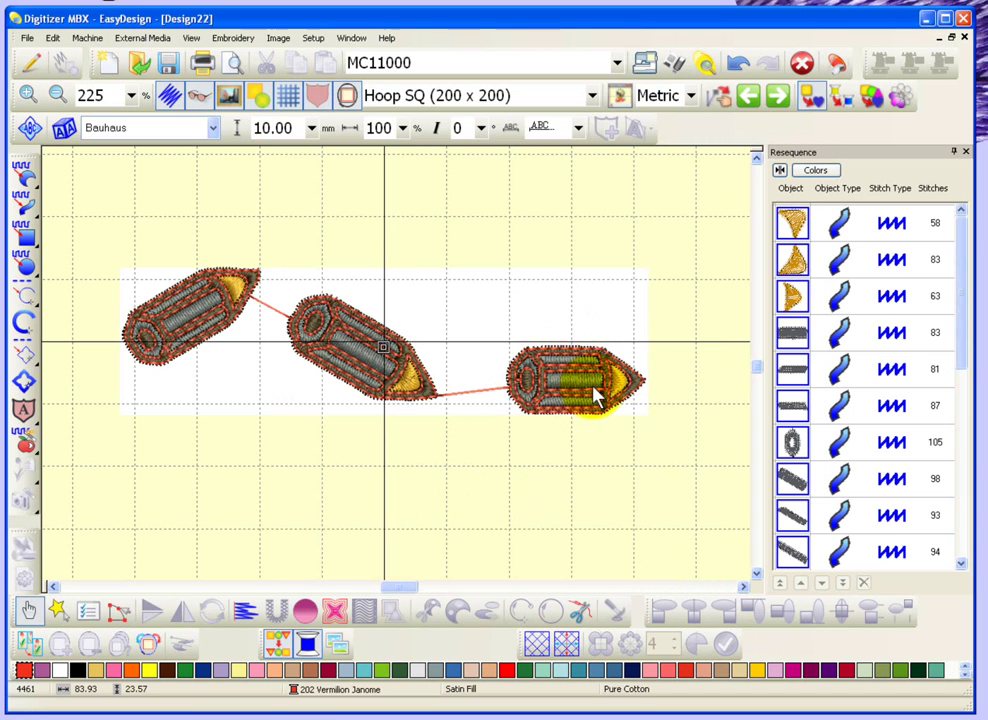
# - List the sequence by color and delete threads 255, 252 and 260, keeping only the 202 outlines
pyautogui.click(815, 171)
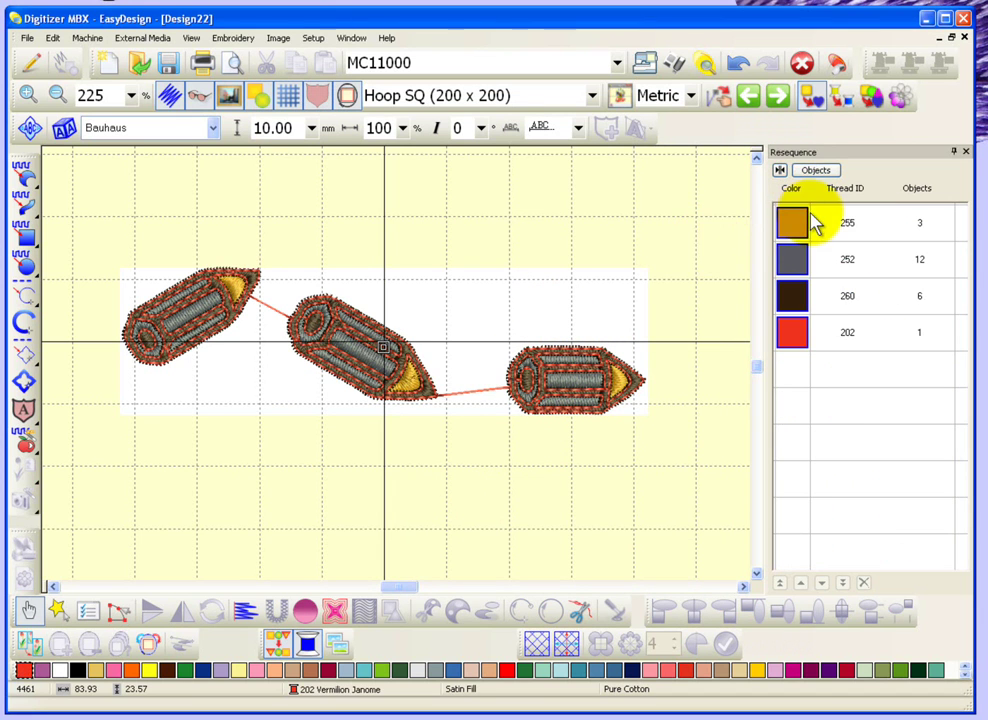
pyautogui.click(798, 221)
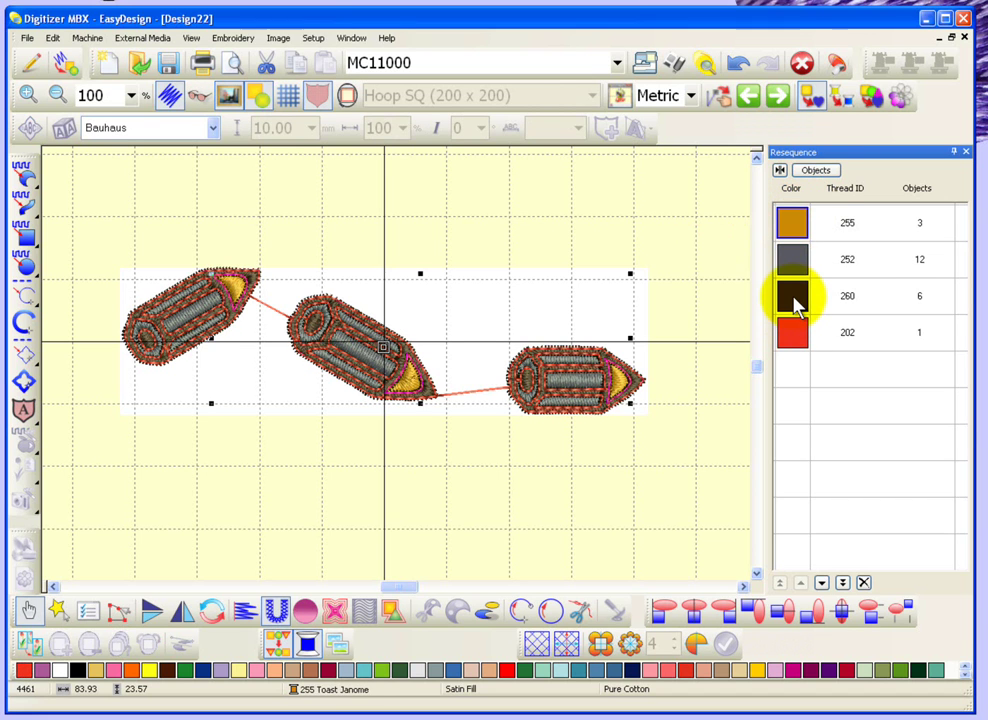
pyautogui.keyDown('shift'); pyautogui.click(797, 305); pyautogui.keyUp('shift')
pyautogui.click(797, 305)
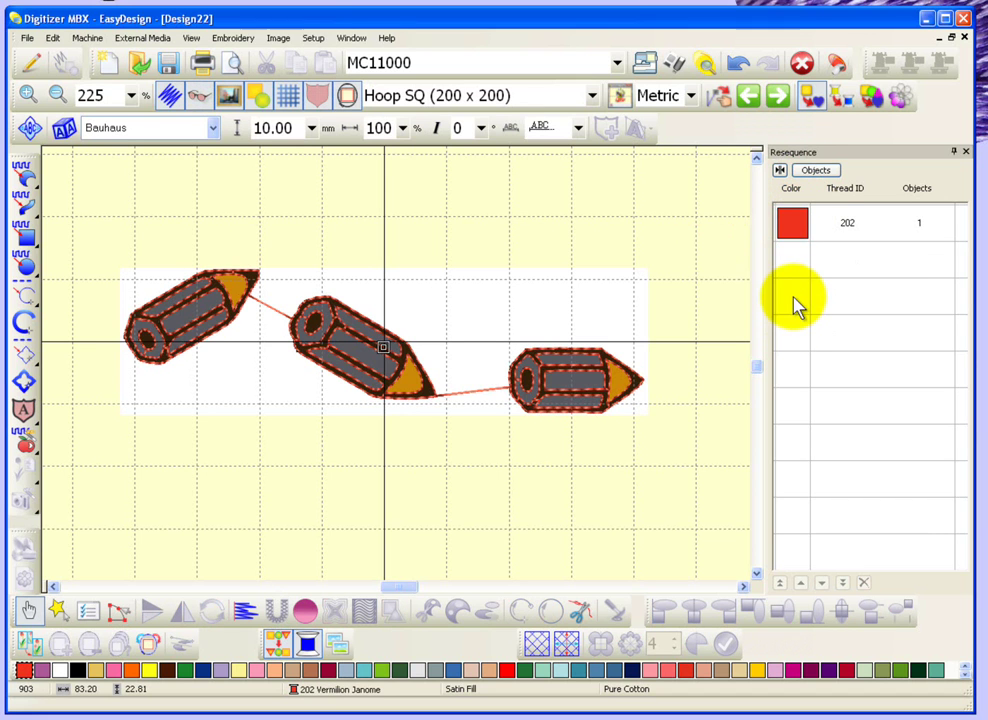
# - Hide the bitmap to inspect the outline stitching alone, and show the bitmap again
pyautogui.click(229, 96)
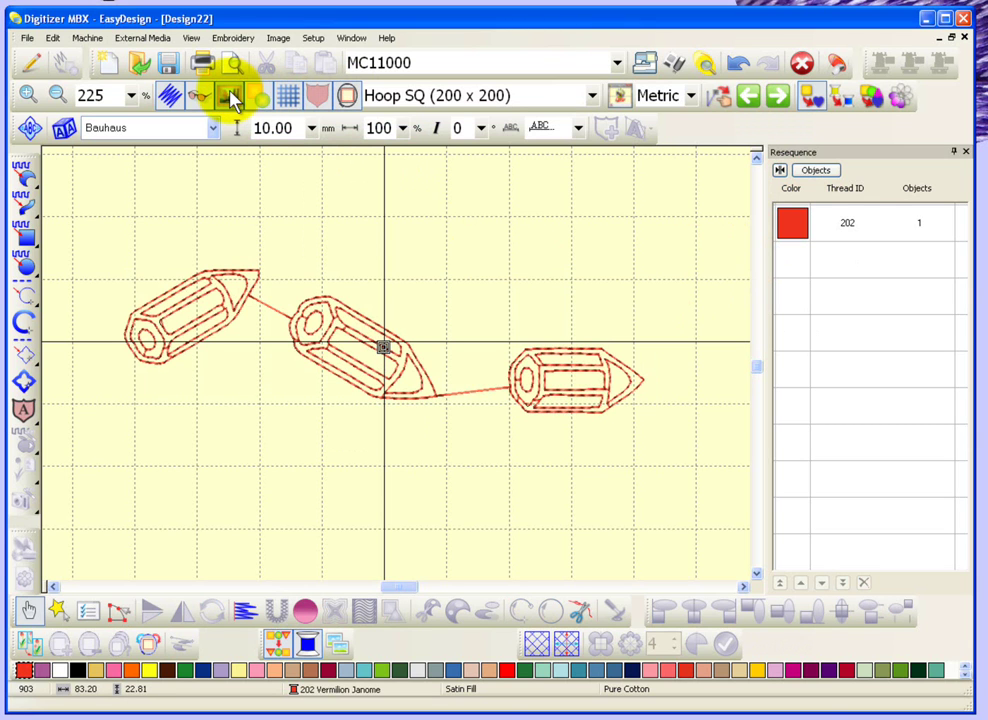
pyautogui.click(231, 97)
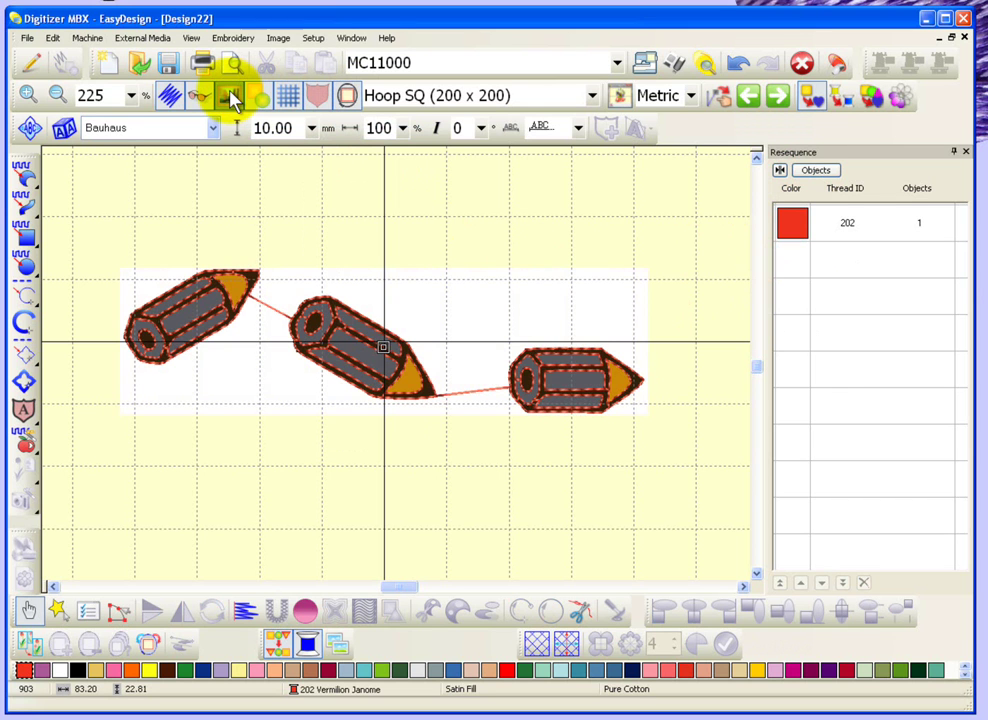
pyautogui.scroll(-2, 584, 322)
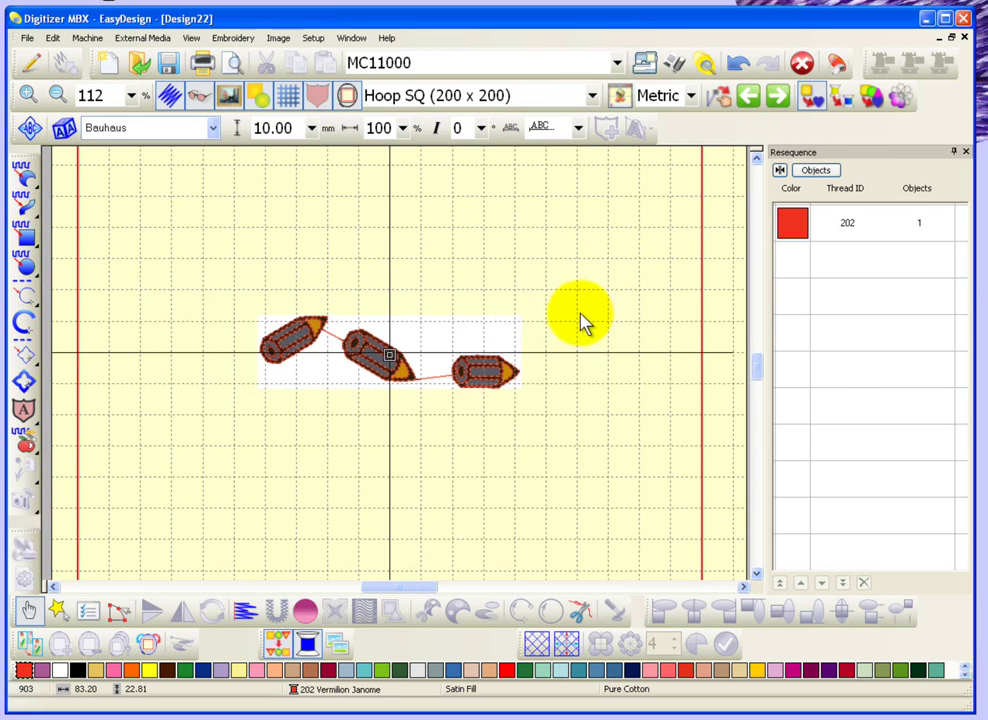
# - Move the pencils bitmap above the outline stitching and convert it with Click-to-Design using Satin details and a 202 Janome border
pyautogui.moveTo(493, 347)
pyautogui.mouseDown()
pyautogui.moveTo(503, 300)
pyautogui.moveTo(496, 238)
pyautogui.mouseUp()
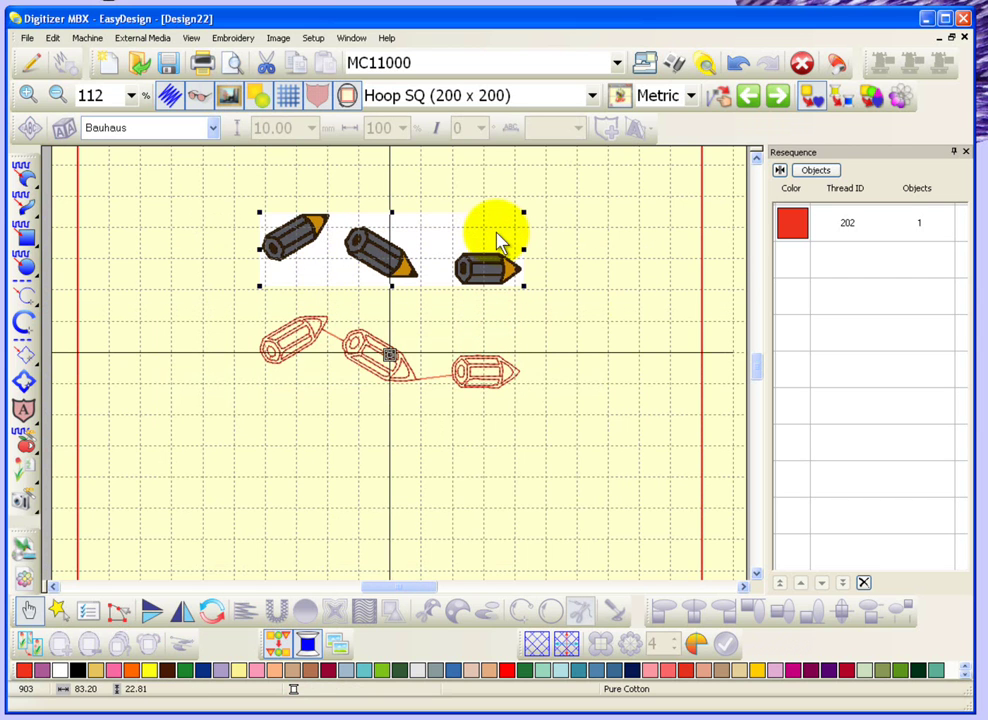
pyautogui.click(30, 474)
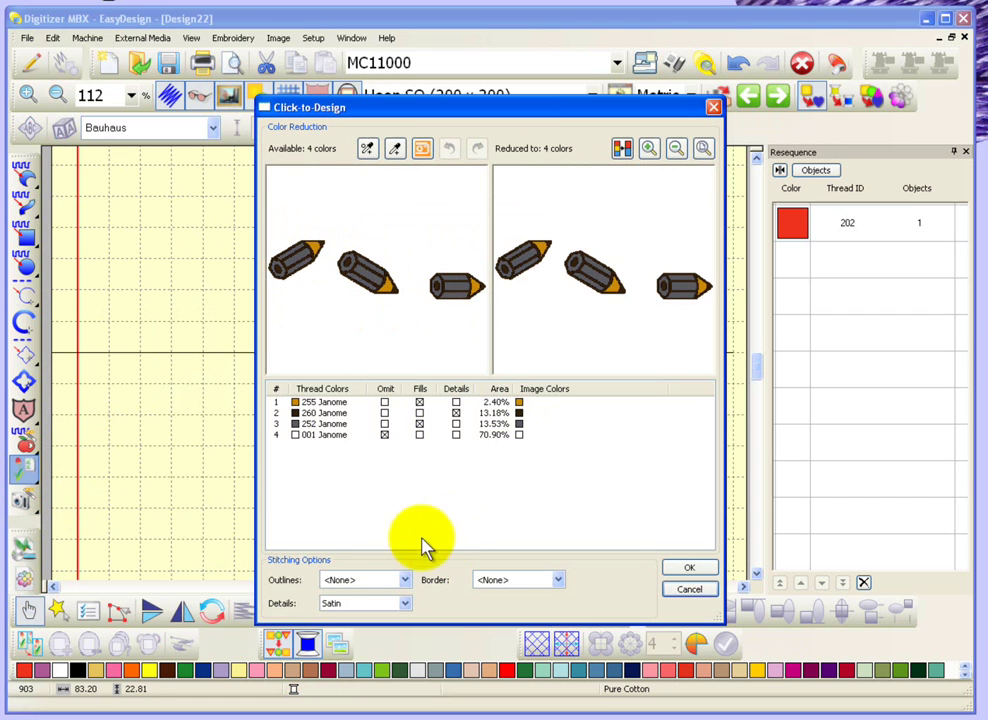
pyautogui.click(558, 580)
pyautogui.click(512, 215)
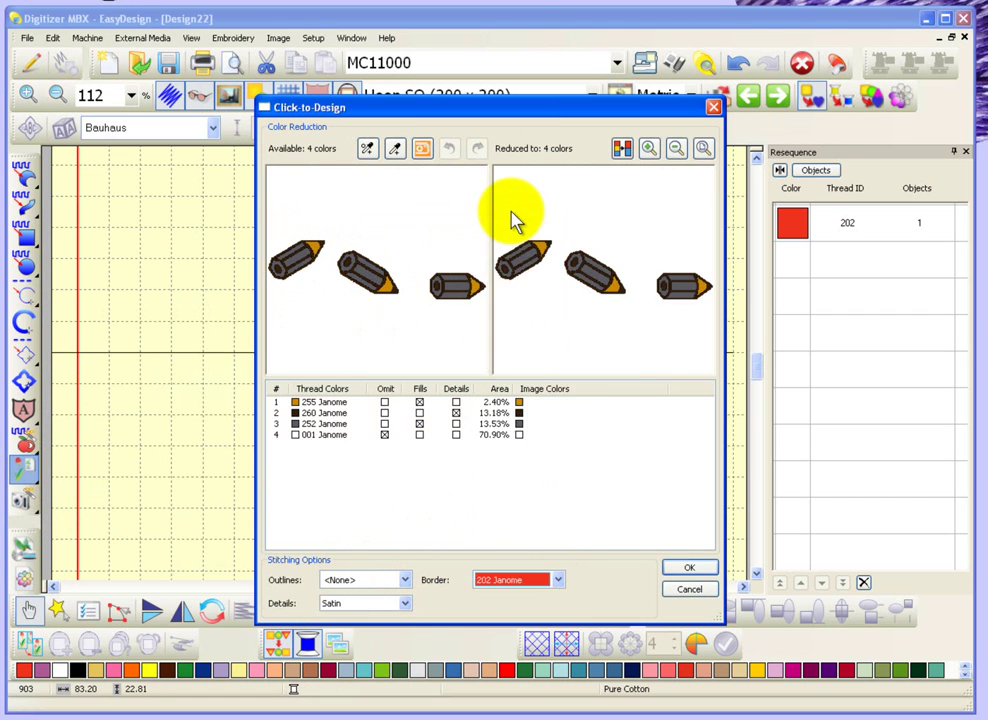
pyautogui.click(689, 567)
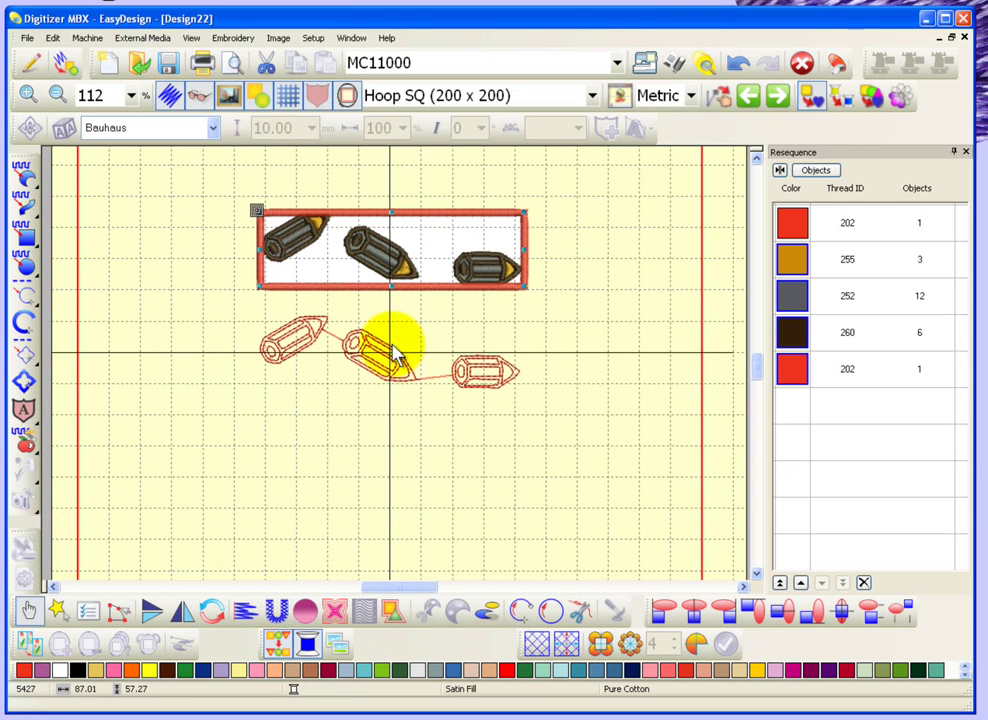
pyautogui.click(176, 258)
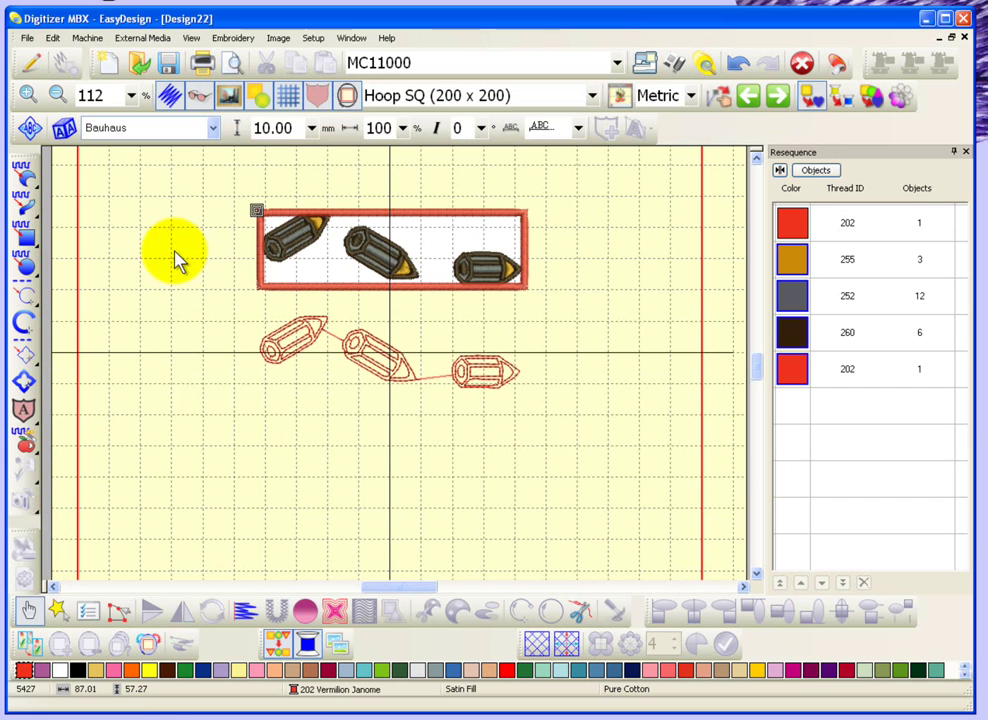
# - List the individual objects, select the red border at the end, and enlarge it around the pencils to about 91 by 30 mm
pyautogui.press('z')
pyautogui.moveTo(215, 199); pyautogui.dragTo(539, 291)
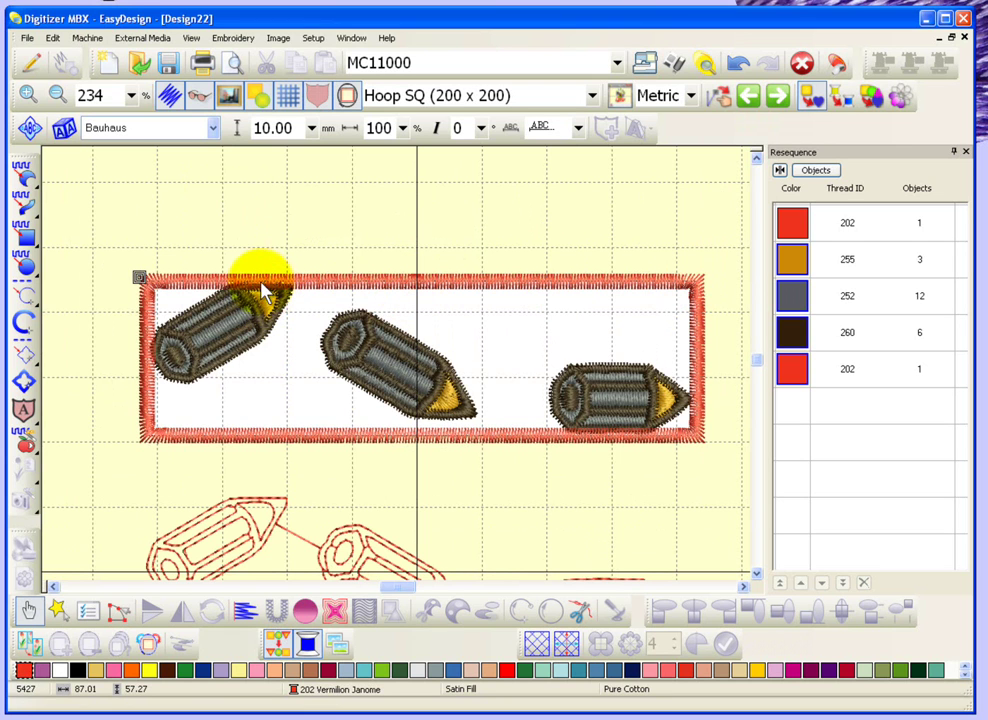
pyautogui.click(818, 172)
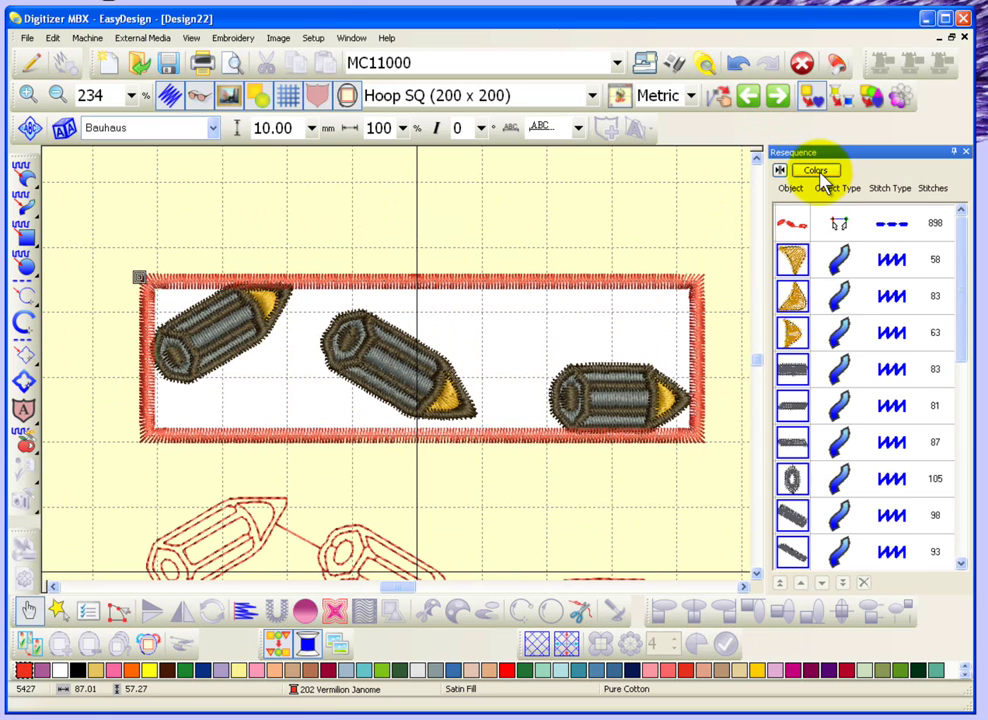
pyautogui.moveTo(968, 310); pyautogui.dragTo(964, 540)
pyautogui.click(840, 538)
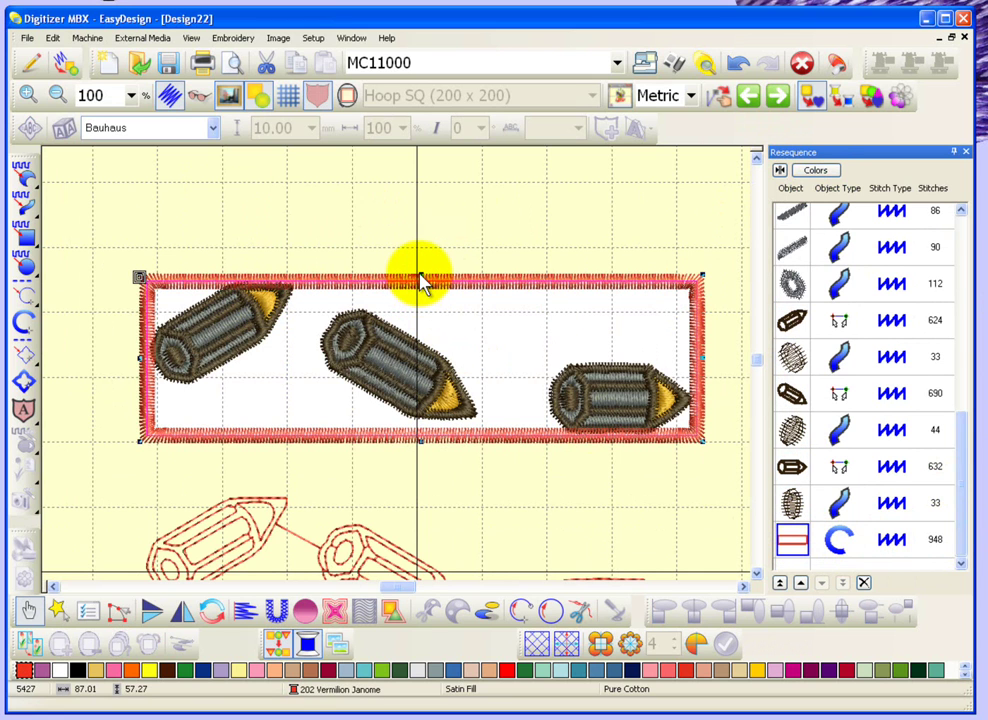
pyautogui.moveTo(421, 275); pyautogui.dragTo(419, 258)
pyautogui.moveTo(133, 350); pyautogui.dragTo(123, 358)
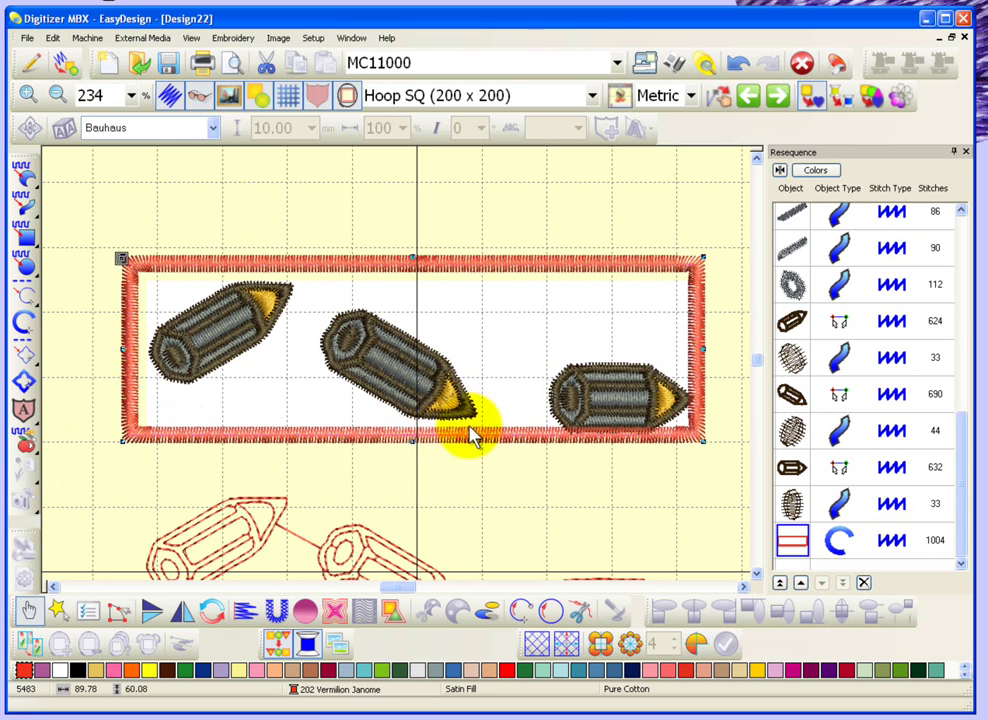
pyautogui.moveTo(413, 445); pyautogui.dragTo(419, 452)
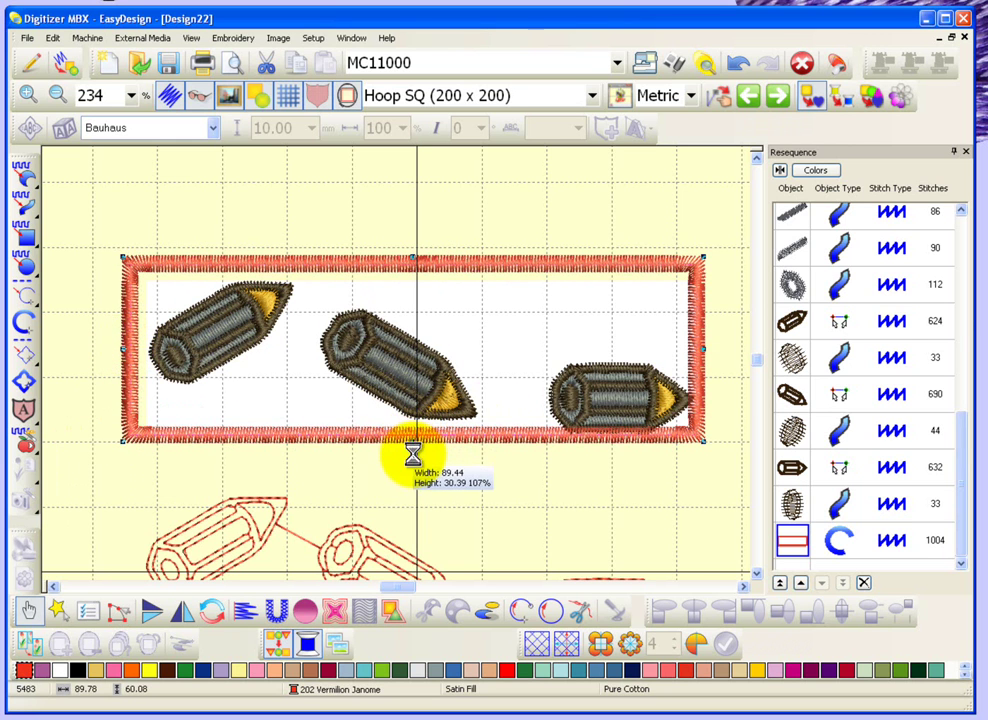
pyautogui.moveTo(705, 355); pyautogui.dragTo(713, 360)
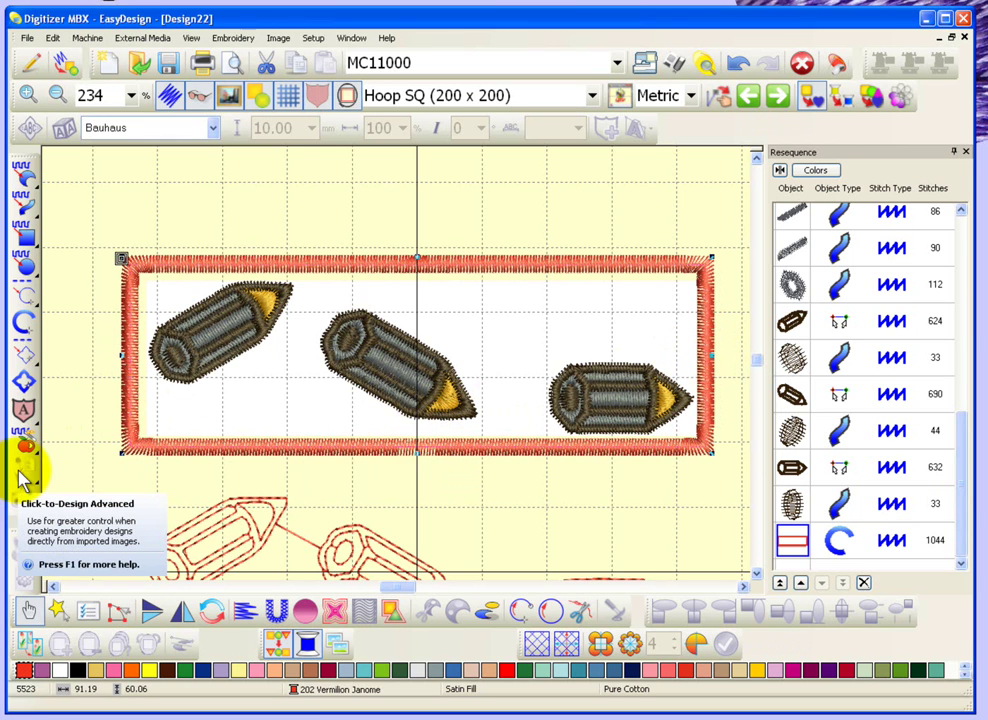
pyautogui.click(78, 435)
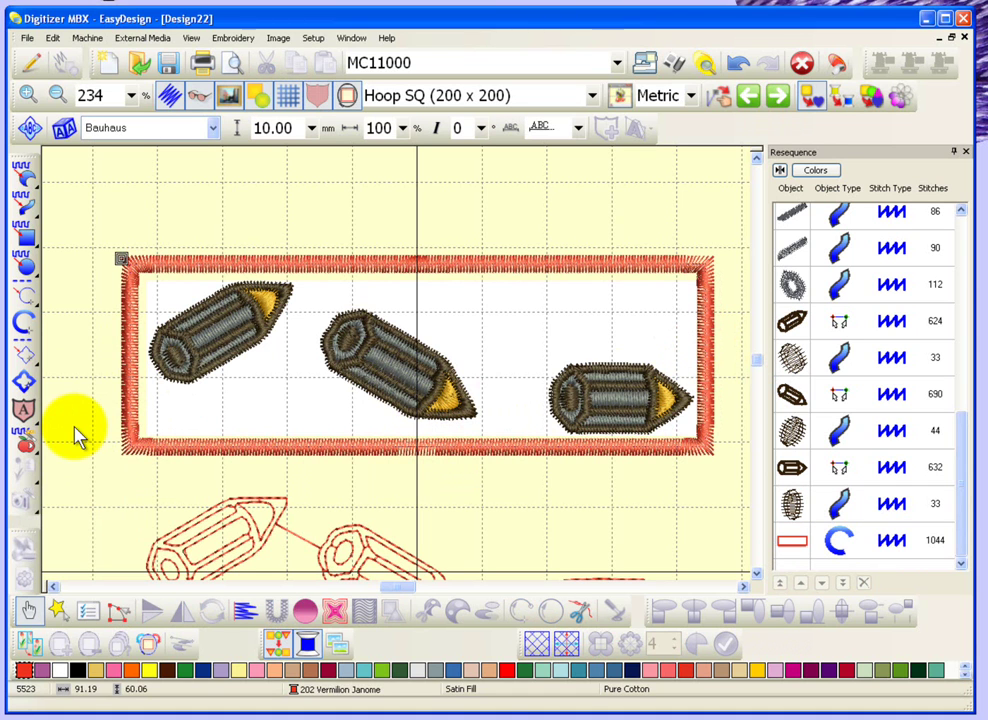